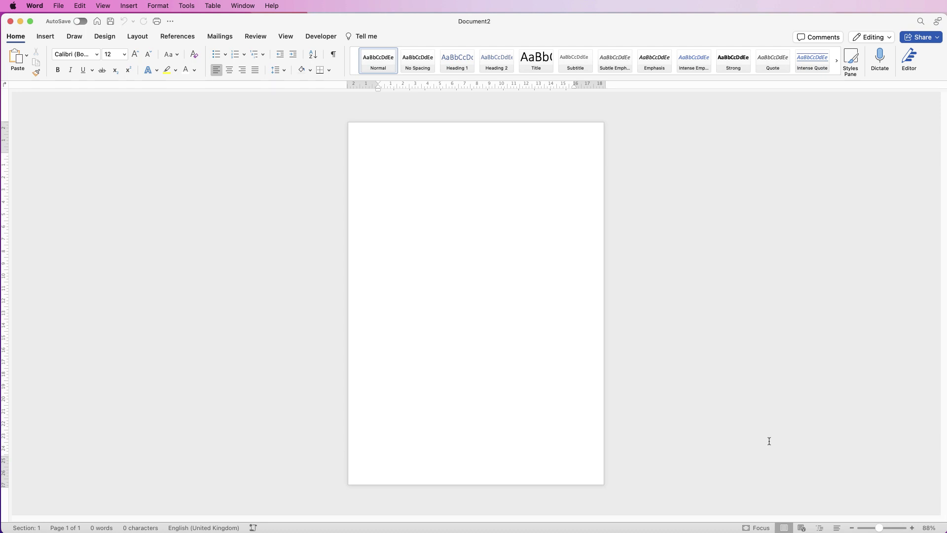
- Insert a rectangle near the page top and stretch it across the full page width, about 1.6 cm high and 21.17 cm wide
{"action": "left_click", "coordinate": [45, 36]}
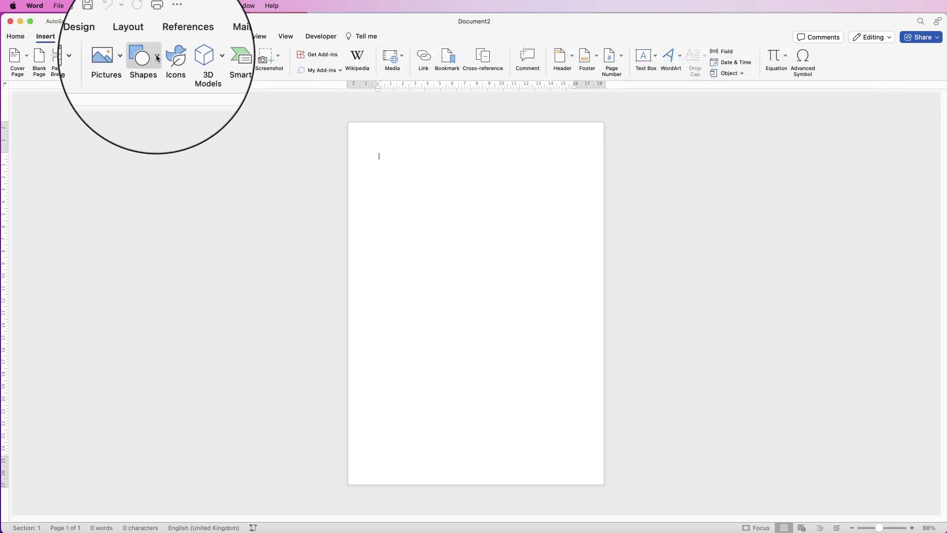
{"action": "left_click", "coordinate": [156, 56]}
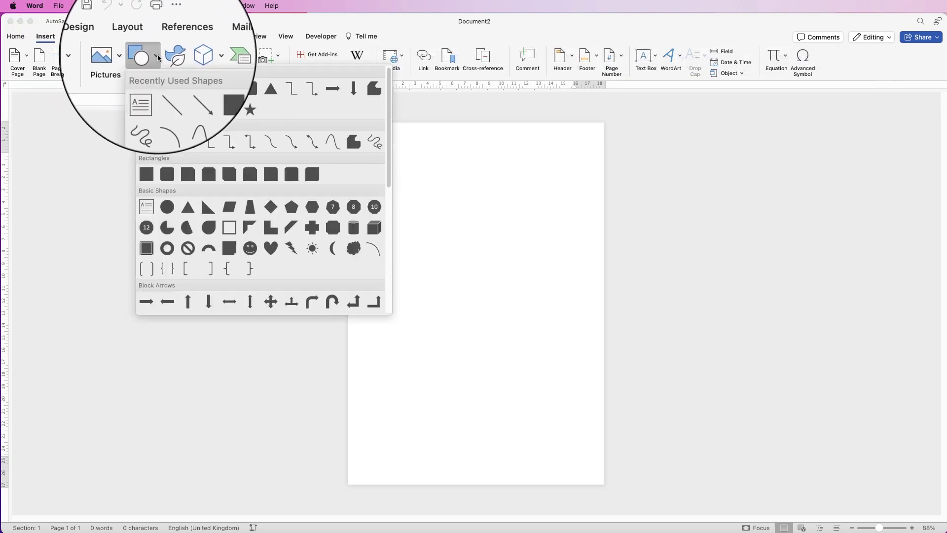
{"action": "left_click", "coordinate": [146, 179]}
{"action": "left_click_drag", "start_coordinate": [368, 183], "coordinate": [605, 203]}
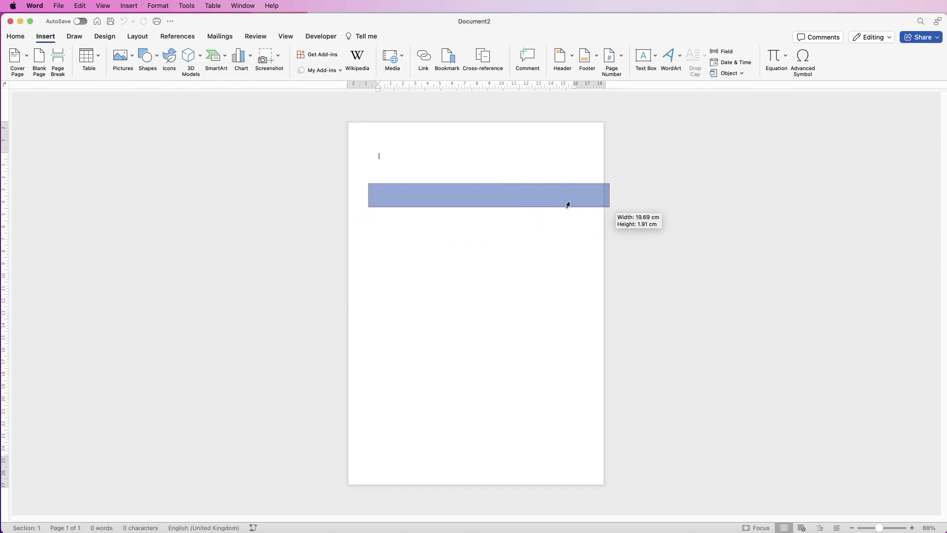
{"action": "left_click_drag", "start_coordinate": [521, 196], "coordinate": [504, 193]}
{"action": "left_click_drag", "start_coordinate": [589, 193], "coordinate": [606, 192]}
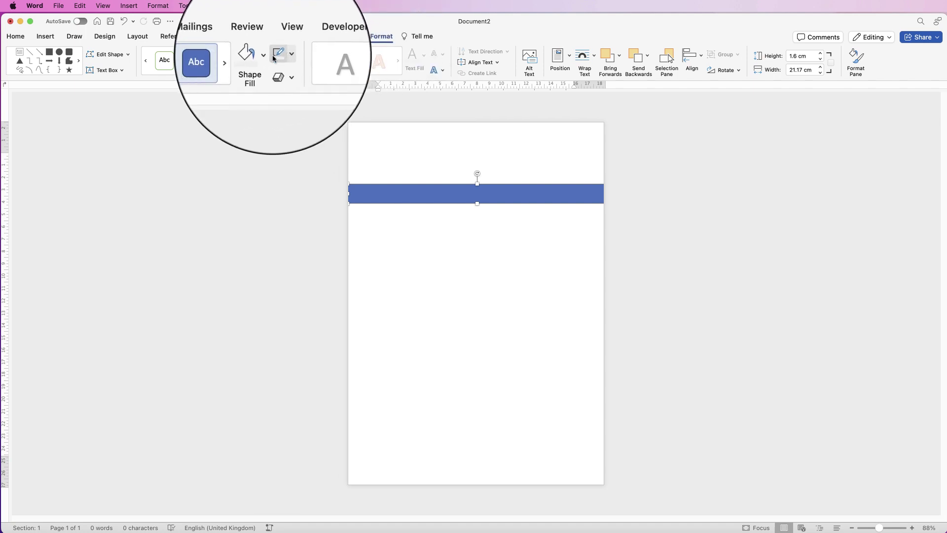
- Remove the rectangle's outline and fill it with the darkest blue theme colour
{"action": "left_click", "coordinate": [284, 61]}
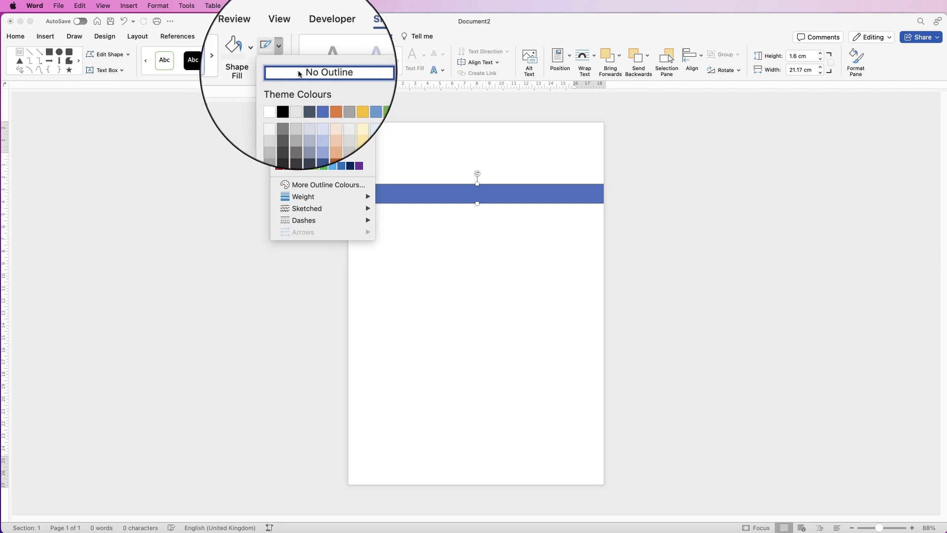
{"action": "left_click", "coordinate": [296, 74]}
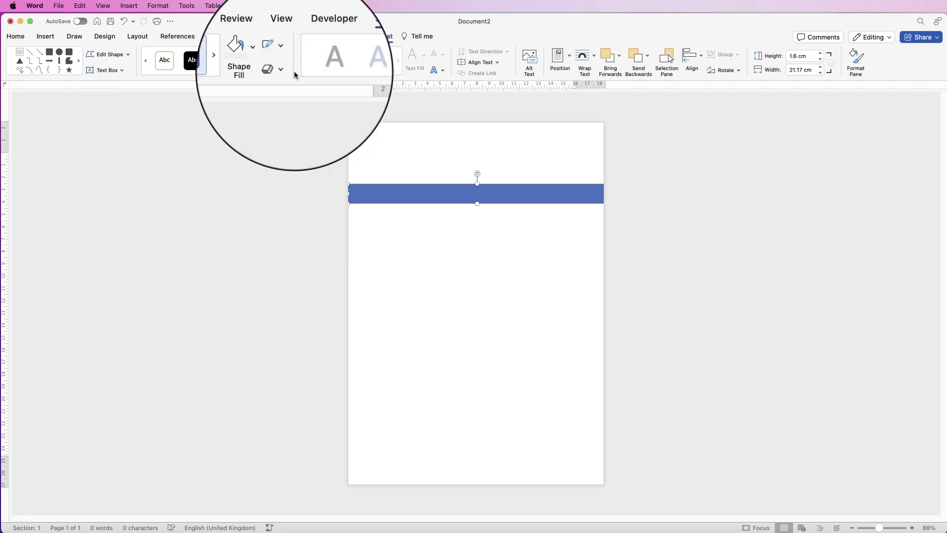
{"action": "left_click", "coordinate": [267, 60]}
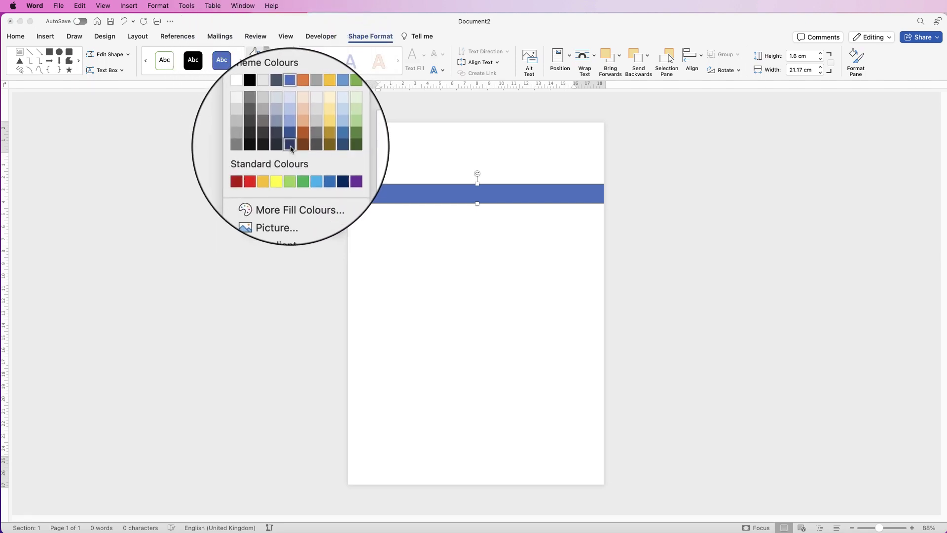
{"action": "left_click", "coordinate": [290, 145]}
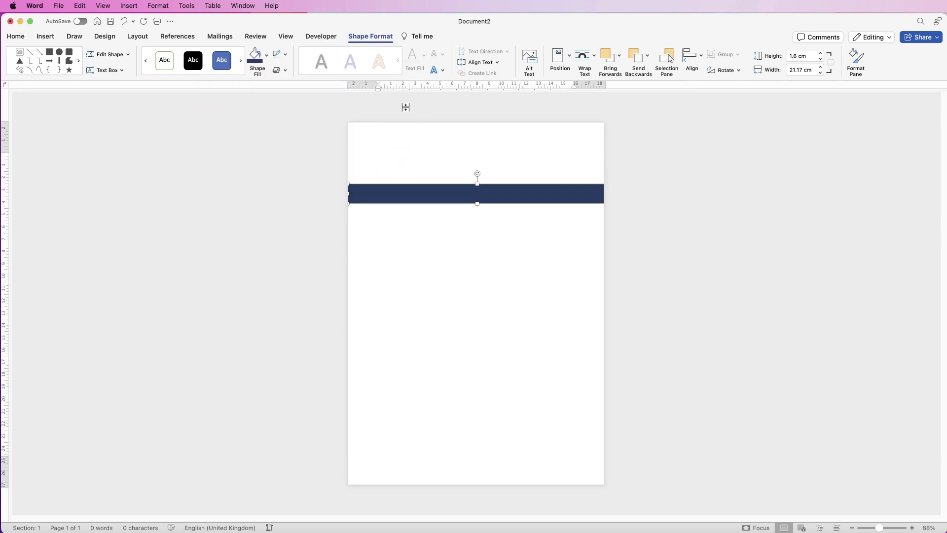
- Move the dark blue bar up close to the page's upper edge and place a duplicate of it just below
{"action": "left_click_drag", "start_coordinate": [450, 198], "coordinate": [449, 142]}
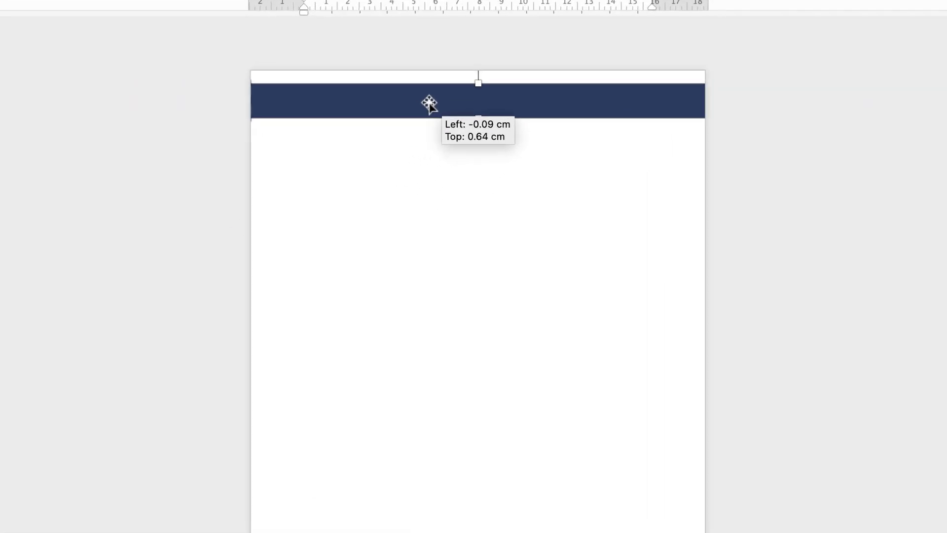
{"action": "left_click_drag", "start_coordinate": [429, 103], "coordinate": [432, 103]}
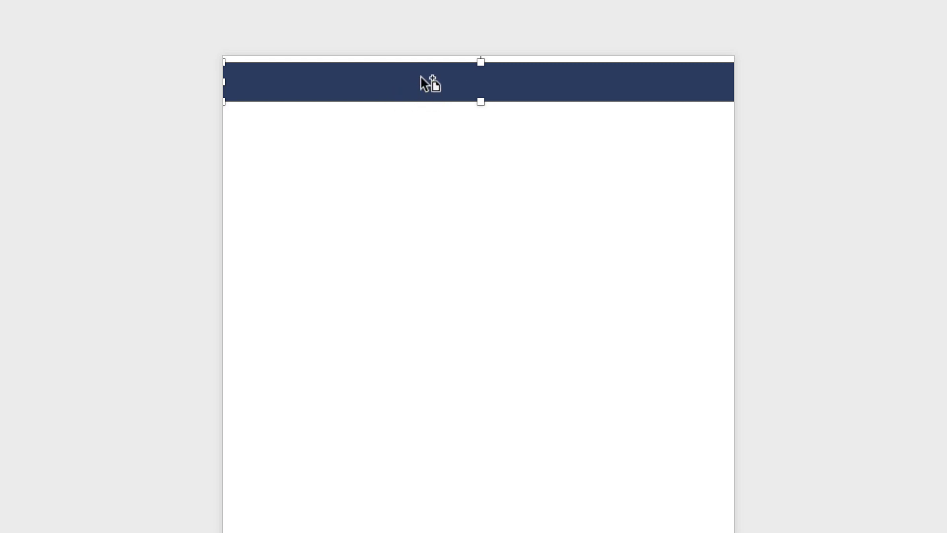
{"action": "left_click_drag", "start_coordinate": [419, 79], "coordinate": [412, 137]}
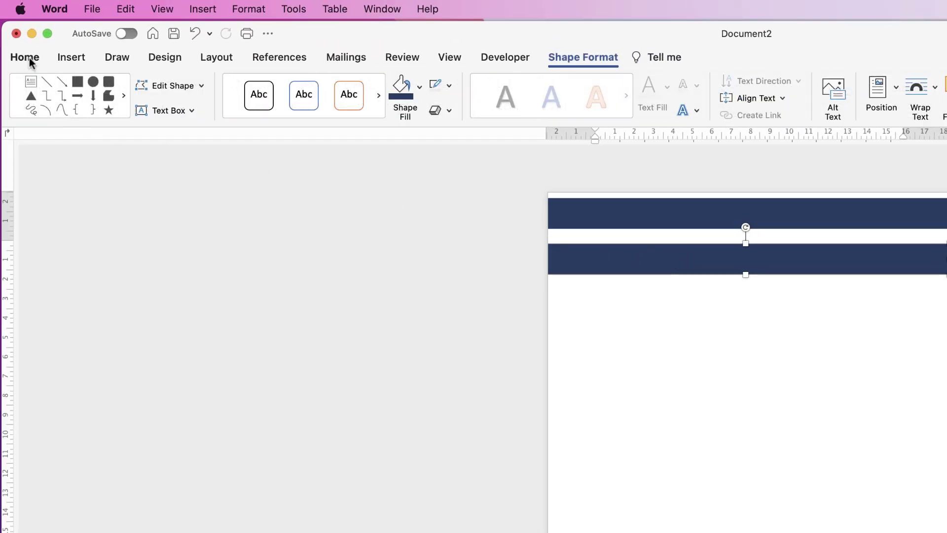
- Copy and paste the lower bar, placing the third full-width bar beneath the other two, flush with the page edges
{"action": "left_click", "coordinate": [30, 59]}
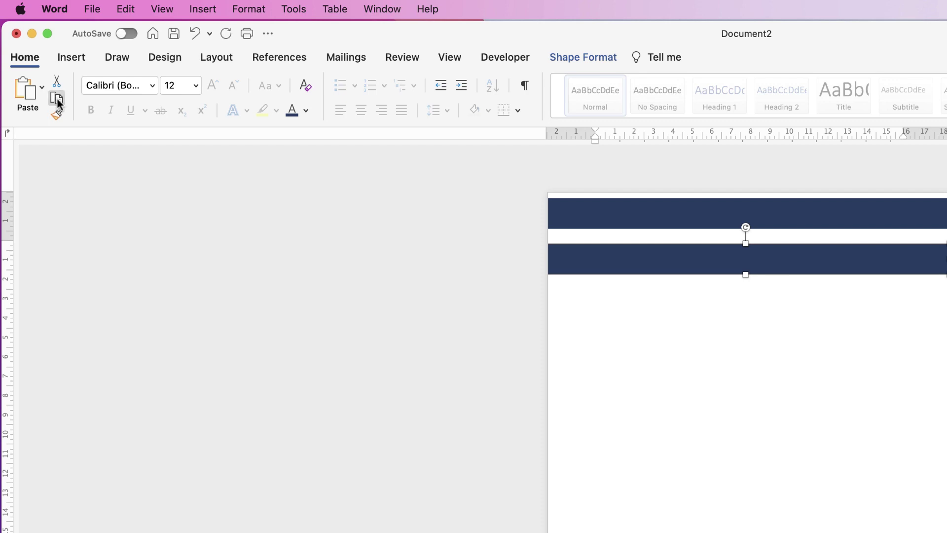
{"action": "left_click", "coordinate": [633, 323]}
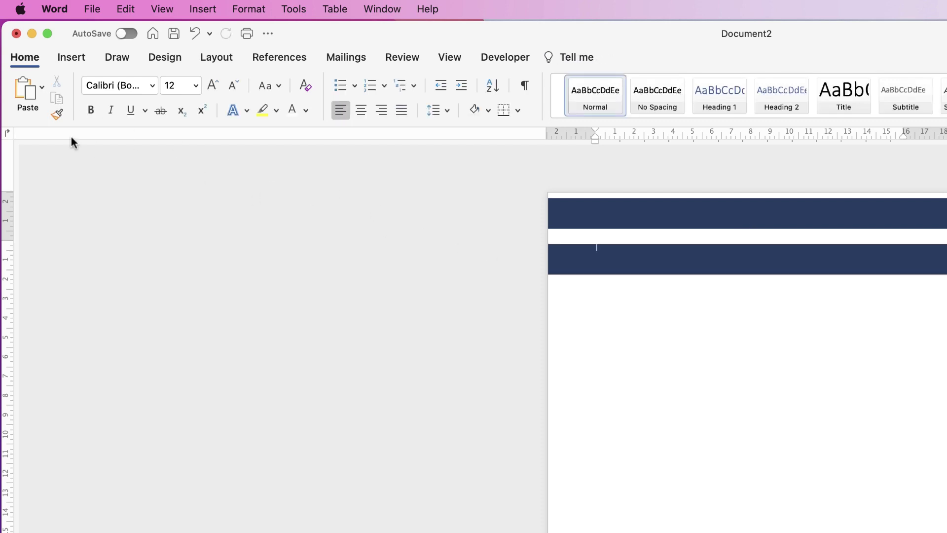
{"action": "left_click", "coordinate": [26, 91]}
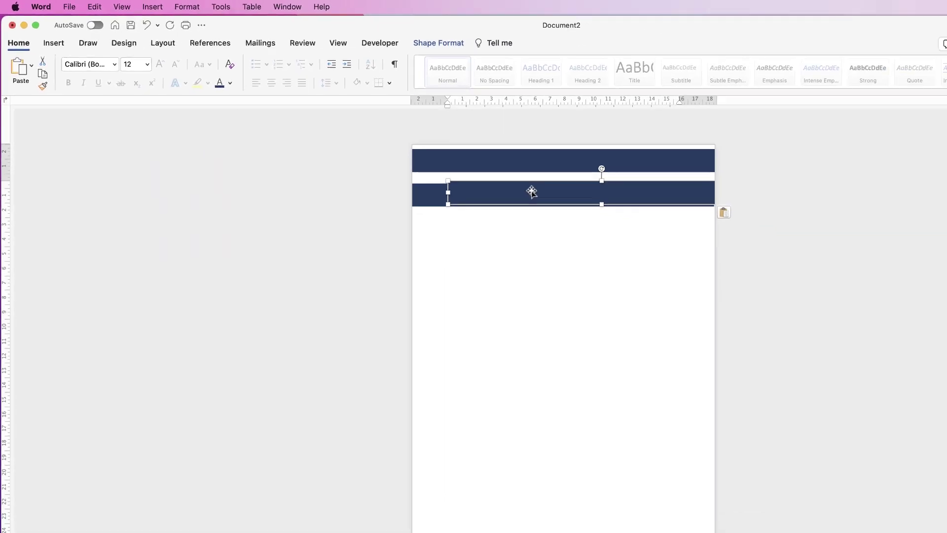
{"action": "left_click_drag", "start_coordinate": [706, 257], "coordinate": [669, 321]}
{"action": "left_click_drag", "start_coordinate": [425, 204], "coordinate": [421, 196]}
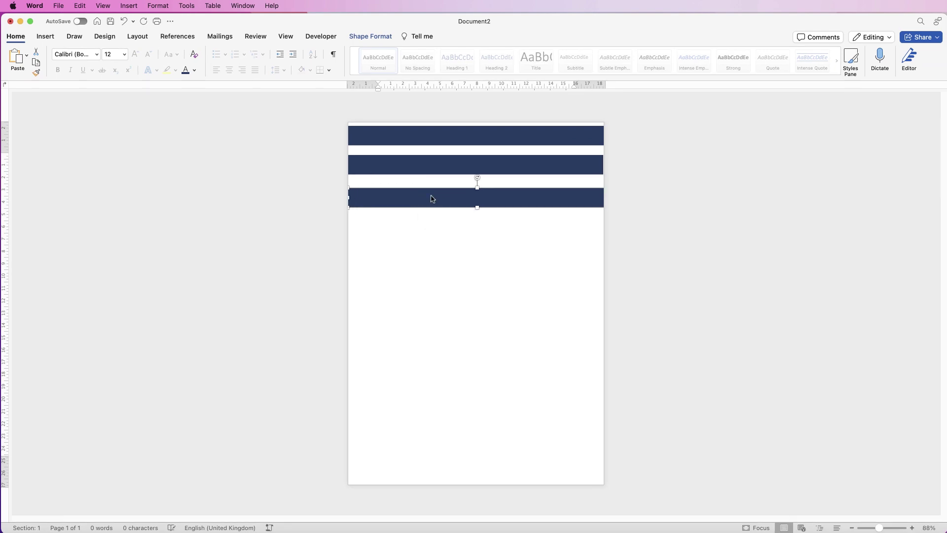
- Fill the middle bar with the standard dark red colour
{"action": "left_click", "coordinate": [434, 166]}
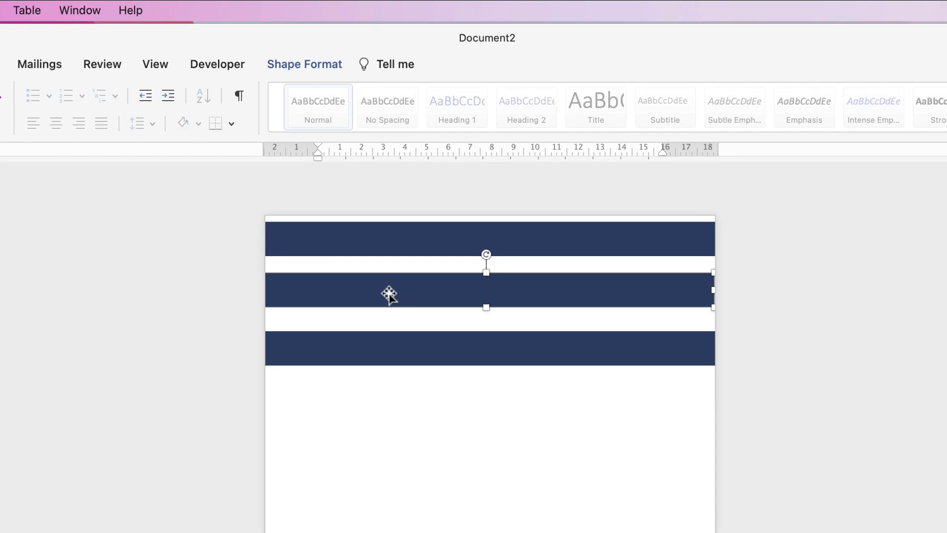
{"action": "left_click", "coordinate": [269, 68]}
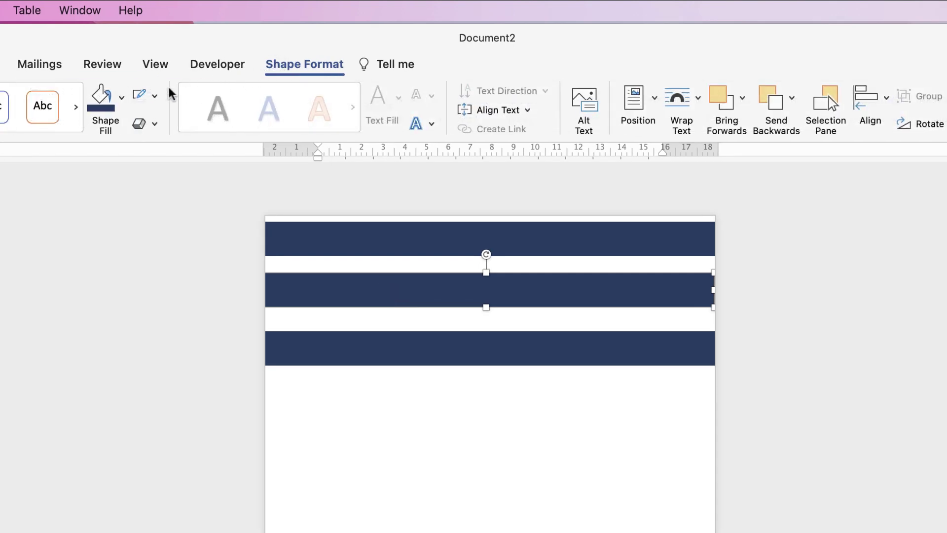
{"action": "left_click", "coordinate": [121, 101]}
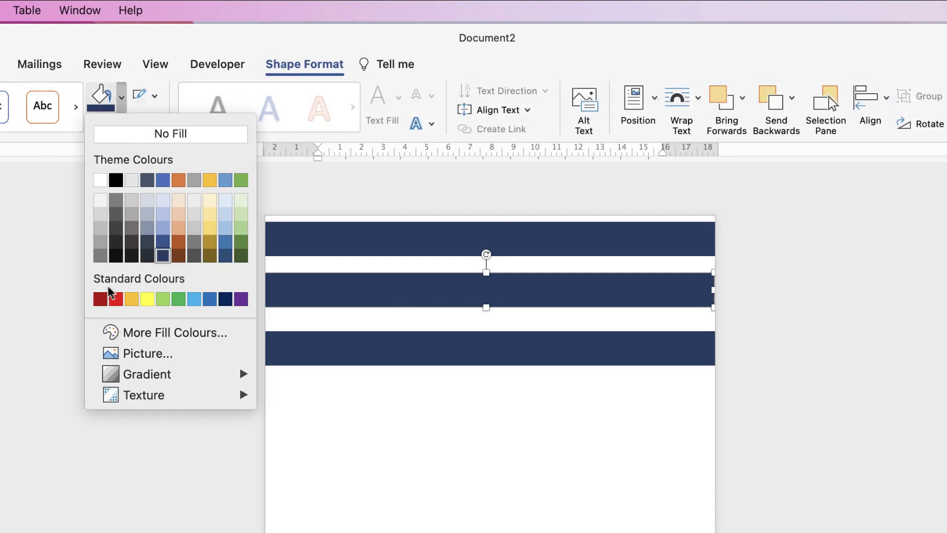
{"action": "left_click", "coordinate": [99, 299]}
- Fill the lowest bar with a light grey theme colour
{"action": "left_click", "coordinate": [418, 348]}
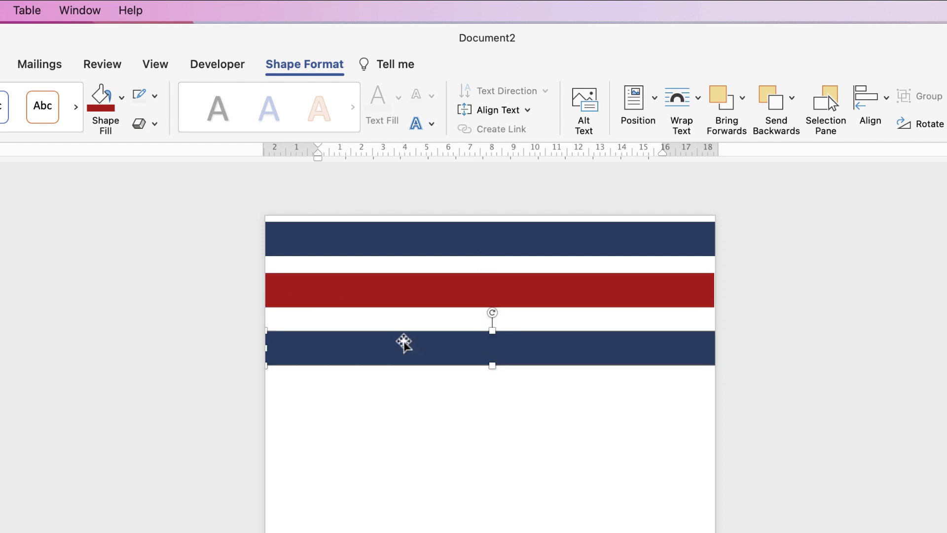
{"action": "left_click", "coordinate": [121, 98]}
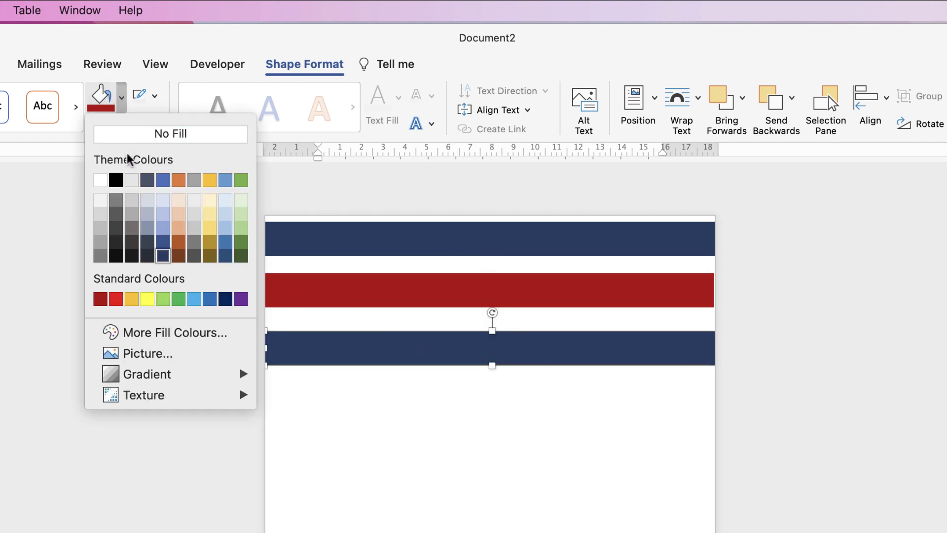
{"action": "left_click", "coordinate": [97, 230]}
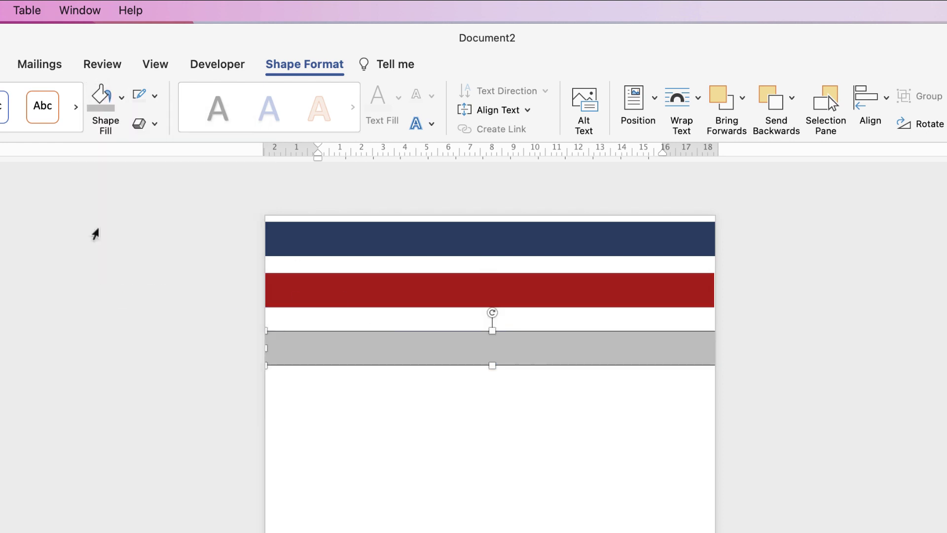
- Shorten the red bar to the right-hand part of the page and tuck it up against the blue bar's lower edge
{"action": "left_click", "coordinate": [401, 295]}
{"action": "left_click_drag", "start_coordinate": [402, 290], "coordinate": [461, 290]}
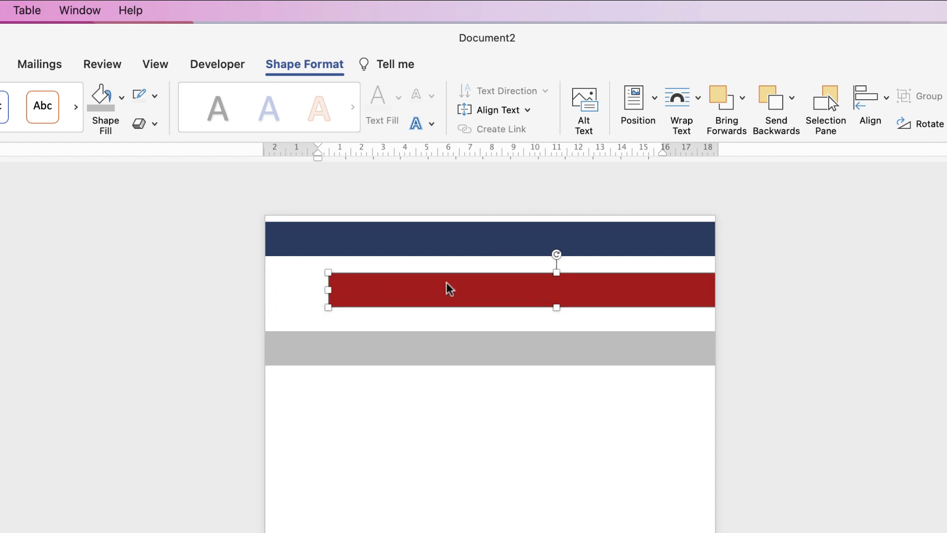
{"action": "left_click_drag", "start_coordinate": [328, 289], "coordinate": [546, 290]}
{"action": "left_click_drag", "start_coordinate": [670, 310], "coordinate": [596, 258]}
- Shorten the grey bar and move it up under the blue bar, filling the space to the left of the red bar
{"action": "left_click_drag", "start_coordinate": [514, 353], "coordinate": [454, 323]}
{"action": "left_click_drag", "start_coordinate": [662, 315], "coordinate": [506, 314]}
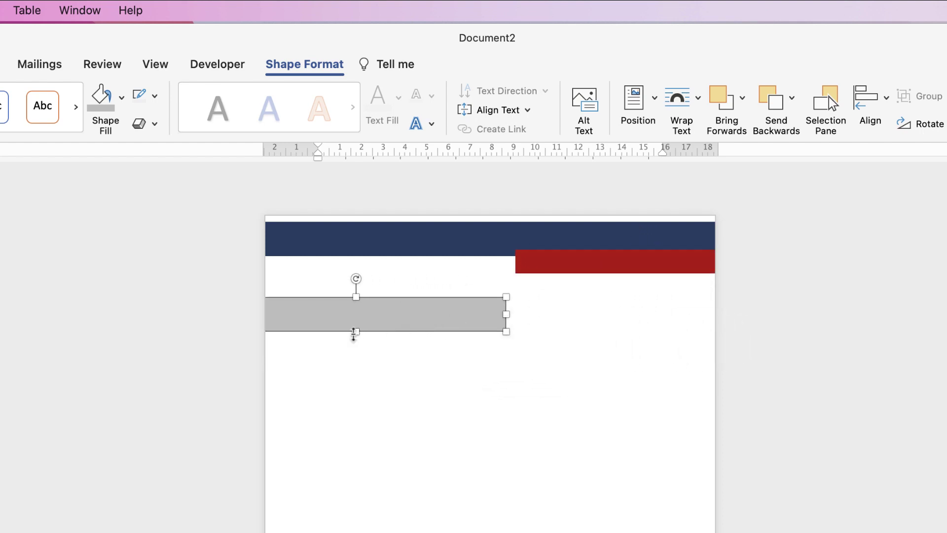
{"action": "left_click_drag", "start_coordinate": [355, 327], "coordinate": [375, 257]}
- Align the grey and red bars along their bottom edges and send both behind the blue bar
{"action": "left_click", "coordinate": [565, 262]}
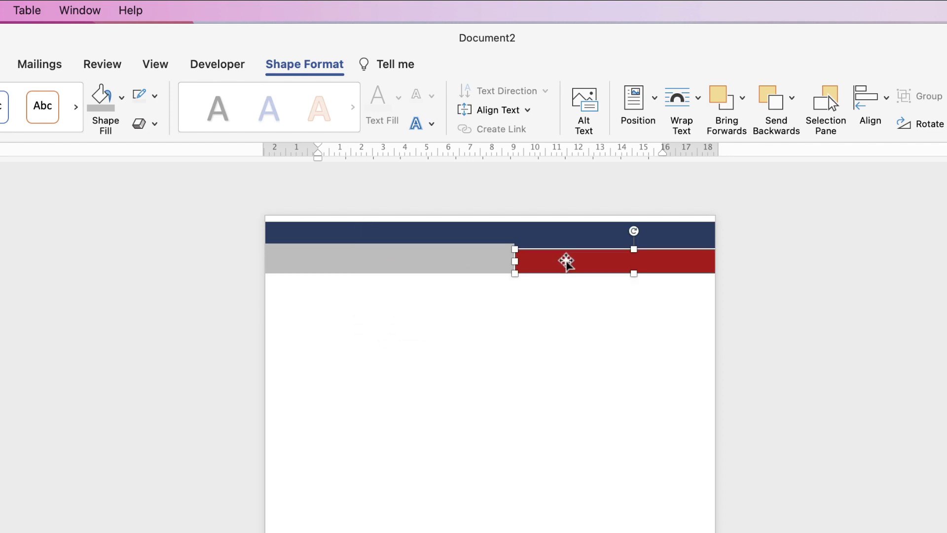
{"action": "left_click", "coordinate": [462, 261], "text": "shift"}
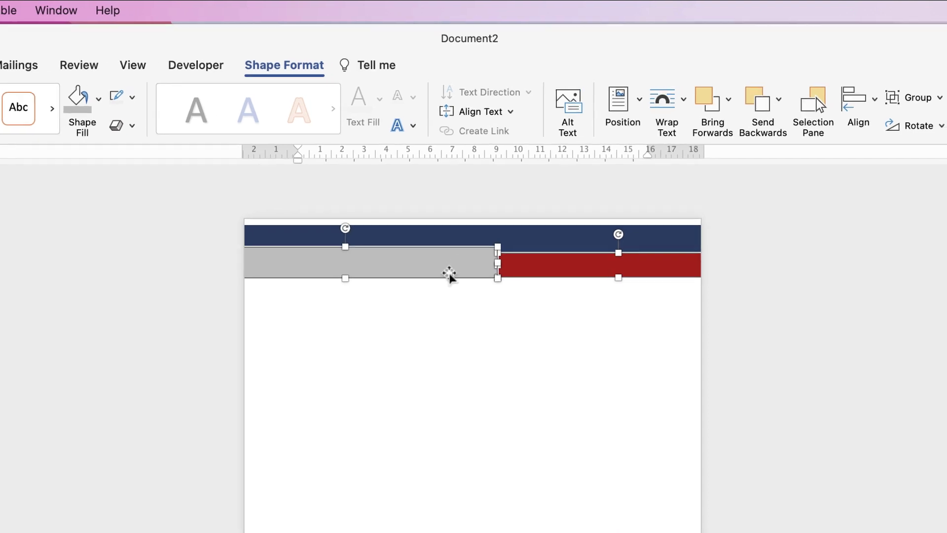
{"action": "left_click", "coordinate": [886, 101]}
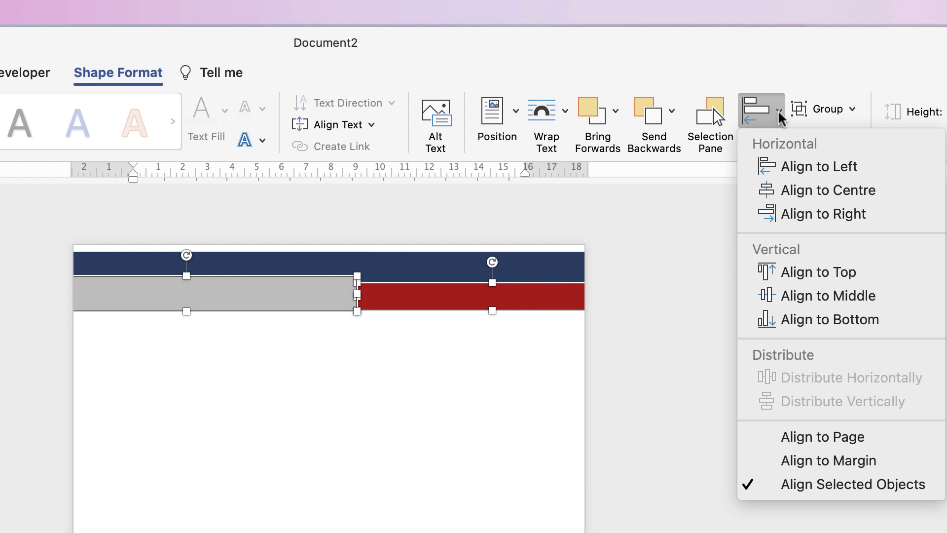
{"action": "left_click", "coordinate": [800, 322]}
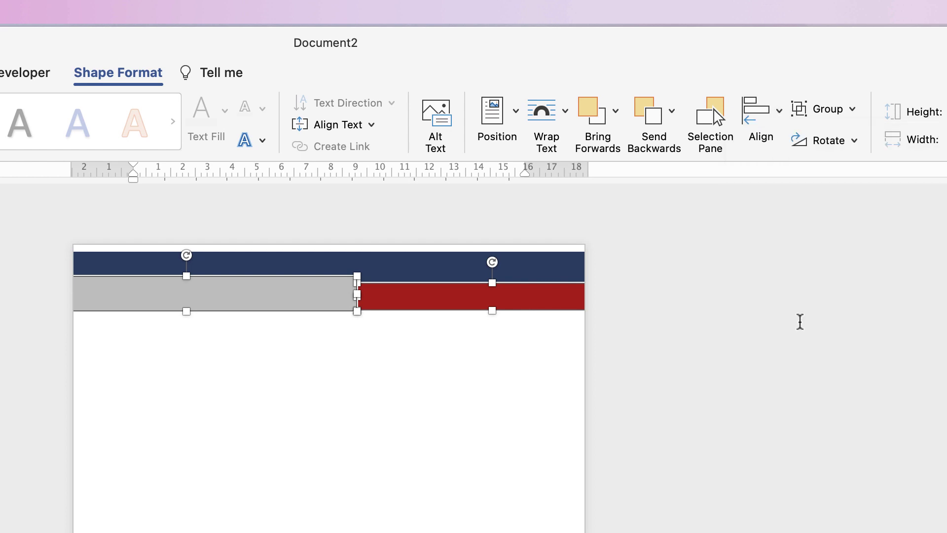
{"action": "left_click", "coordinate": [671, 113]}
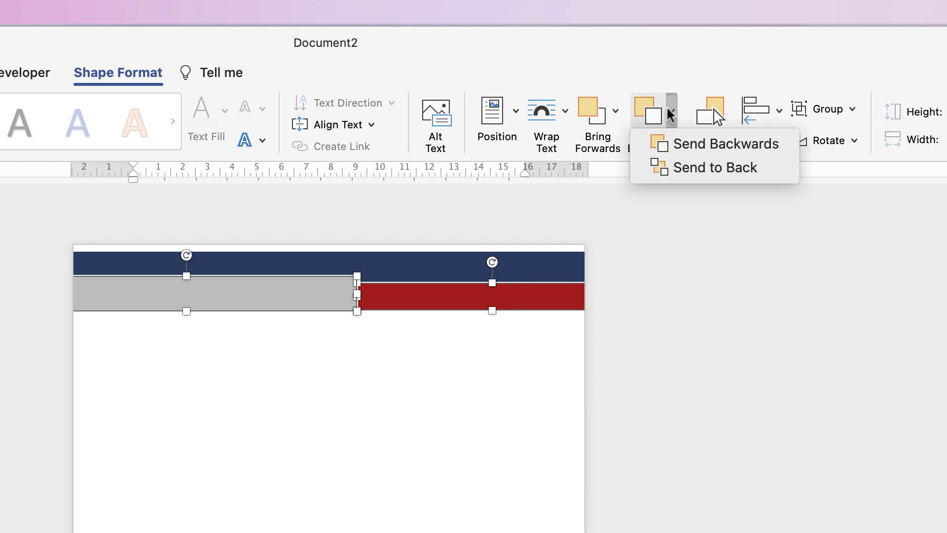
{"action": "left_click", "coordinate": [689, 170]}
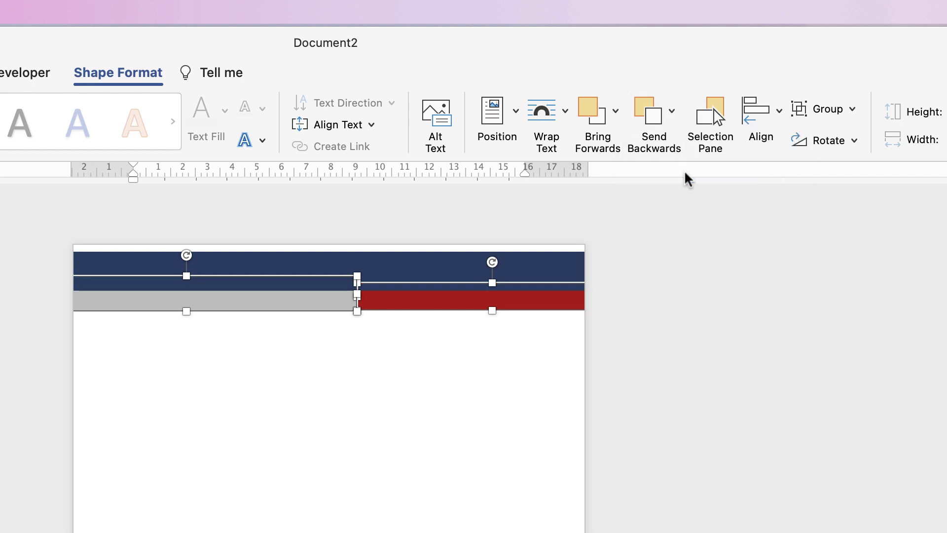
{"action": "left_click", "coordinate": [825, 110]}
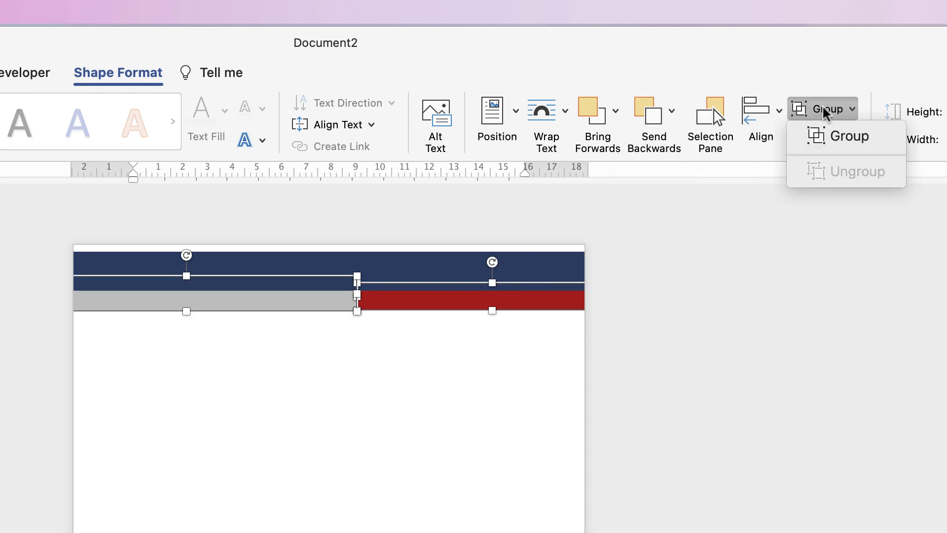
{"action": "left_click", "coordinate": [818, 140]}
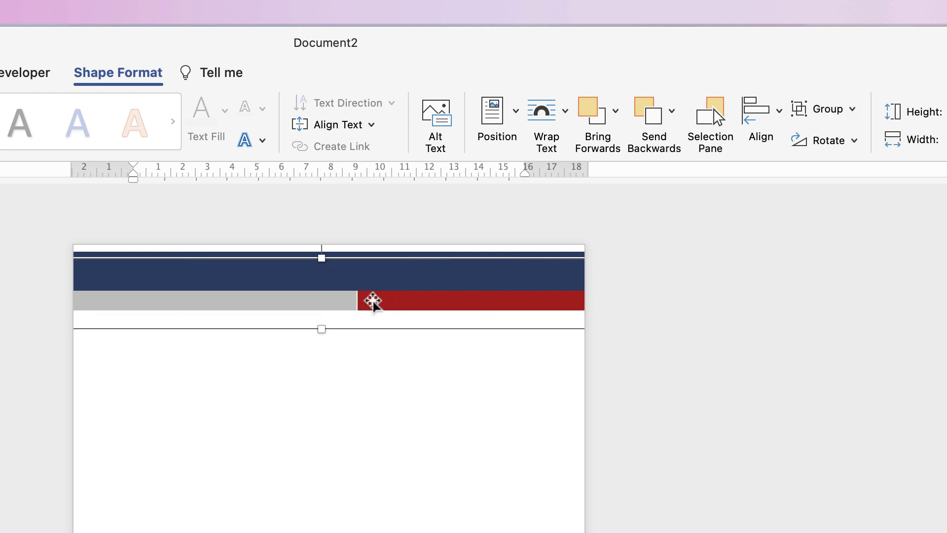
{"action": "left_click", "coordinate": [829, 121]}
{"action": "left_click", "coordinate": [833, 172]}
{"action": "left_click", "coordinate": [348, 341]}
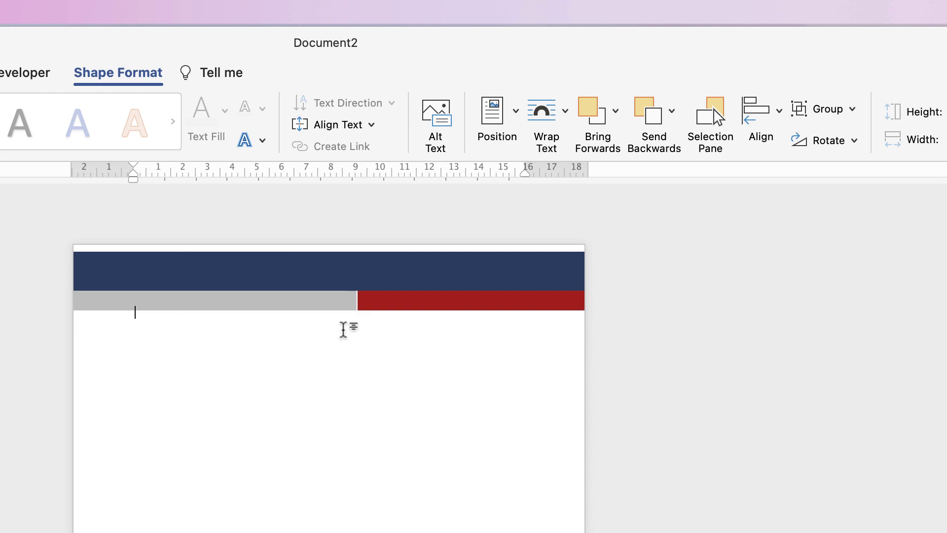
- Nudge the grey bar right to close the gap to the red bar, and group the two bars
{"action": "left_click", "coordinate": [350, 307]}
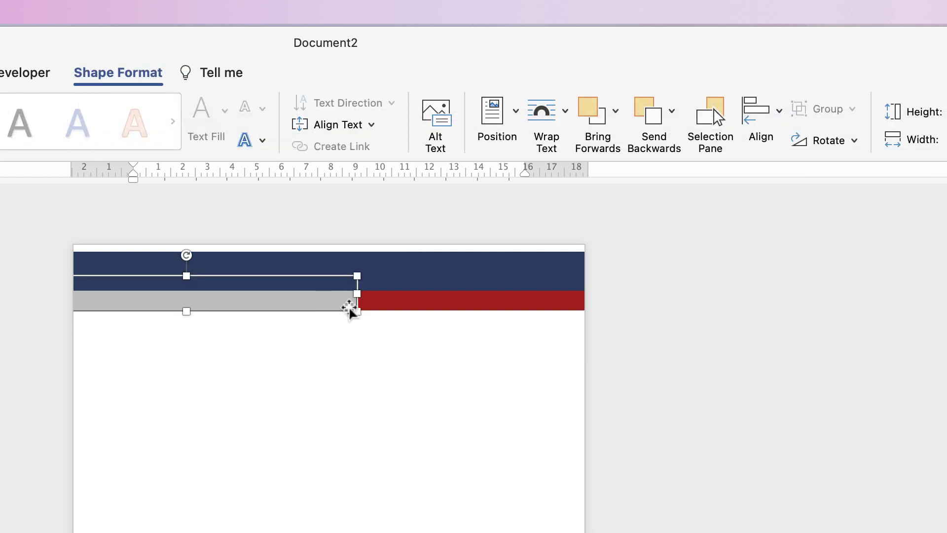
{"action": "left_click", "coordinate": [456, 301], "text": "shift"}
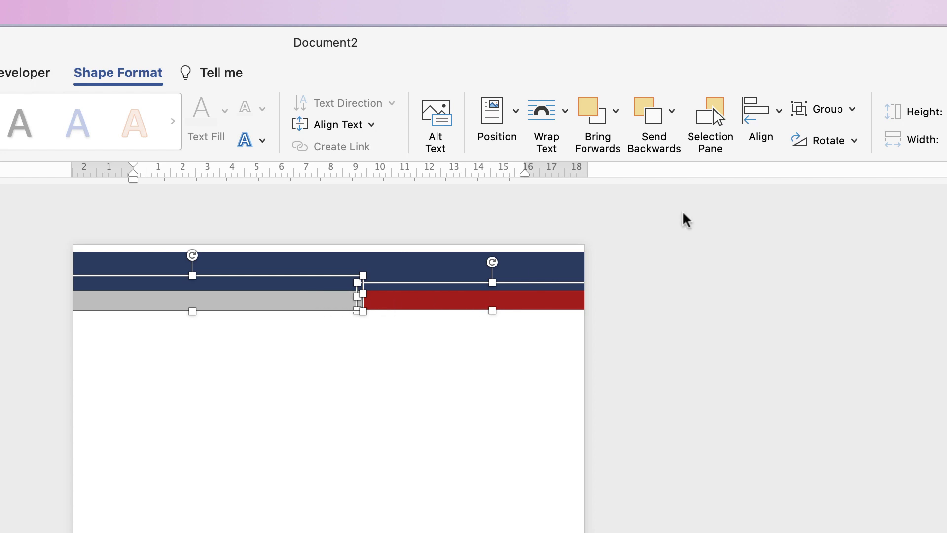
{"action": "left_click", "coordinate": [855, 113]}
{"action": "left_click", "coordinate": [845, 135]}
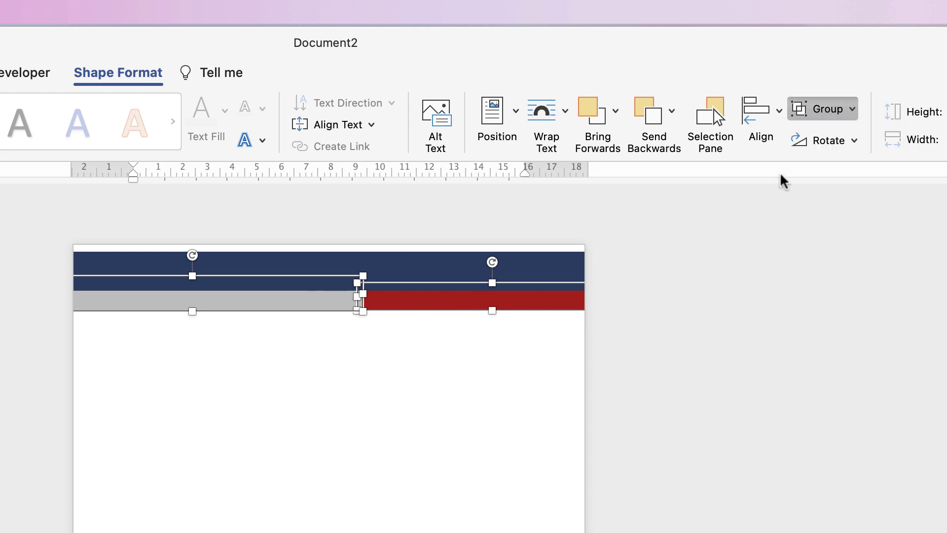
- Group the blue bar with the grey and red bars, and move the header flush with the page's top edge
{"action": "left_click_drag", "start_coordinate": [384, 302], "coordinate": [412, 301]}
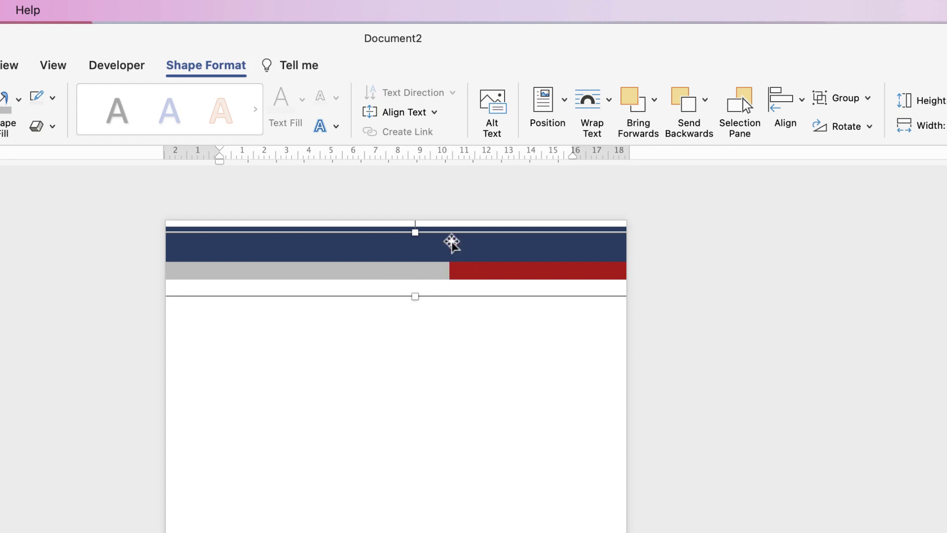
{"action": "left_click", "coordinate": [451, 243]}
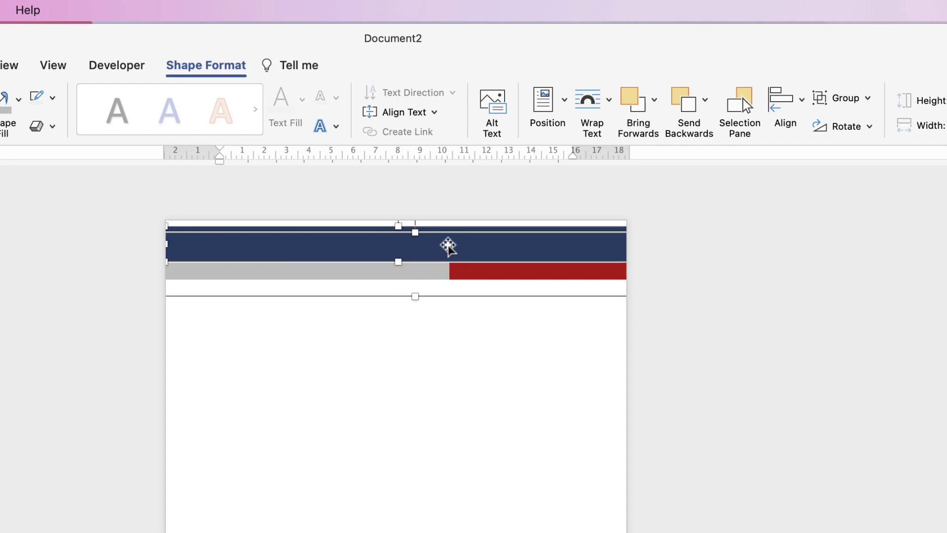
{"action": "left_click", "coordinate": [869, 98]}
{"action": "left_click", "coordinate": [856, 124]}
{"action": "mouse_move", "coordinate": [480, 253]}
{"action": "left_mouse_down"}
{"action": "mouse_move", "coordinate": [493, 324]}
{"action": "mouse_move", "coordinate": [339, 342]}
{"action": "mouse_move", "coordinate": [467, 258]}
{"action": "mouse_move", "coordinate": [446, 348]}
{"action": "mouse_move", "coordinate": [435, 266]}
{"action": "mouse_move", "coordinate": [490, 272]}
{"action": "mouse_move", "coordinate": [452, 264]}
{"action": "mouse_move", "coordinate": [476, 250]}
{"action": "left_mouse_up"}
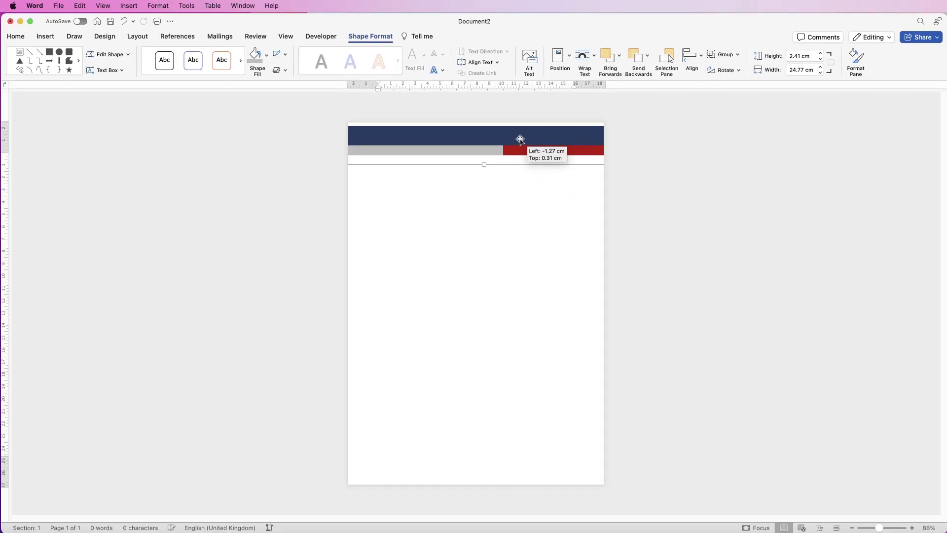
{"action": "left_click_drag", "start_coordinate": [521, 140], "coordinate": [521, 136]}
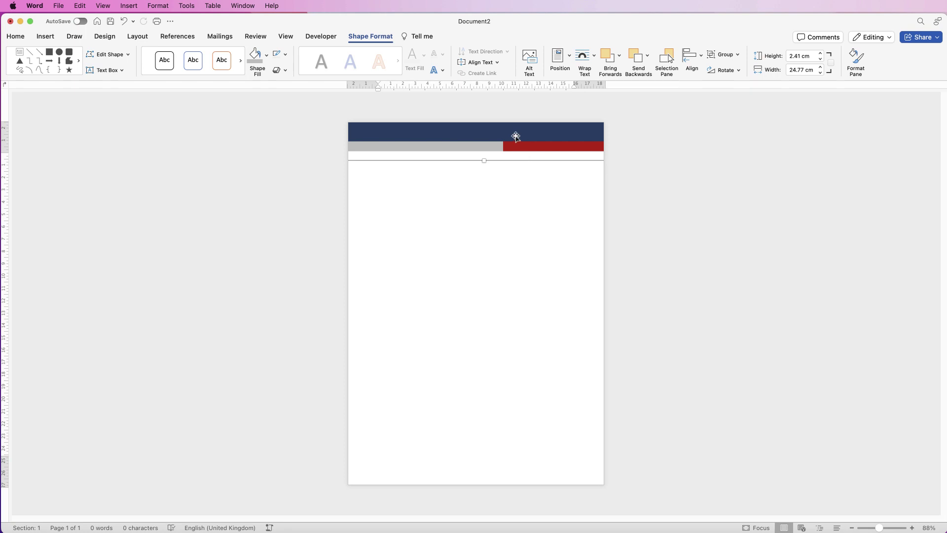
- Duplicate the header group, rotate the copy 180° and move it to the foot of the page
{"action": "left_click_drag", "start_coordinate": [515, 134], "coordinate": [511, 265]}
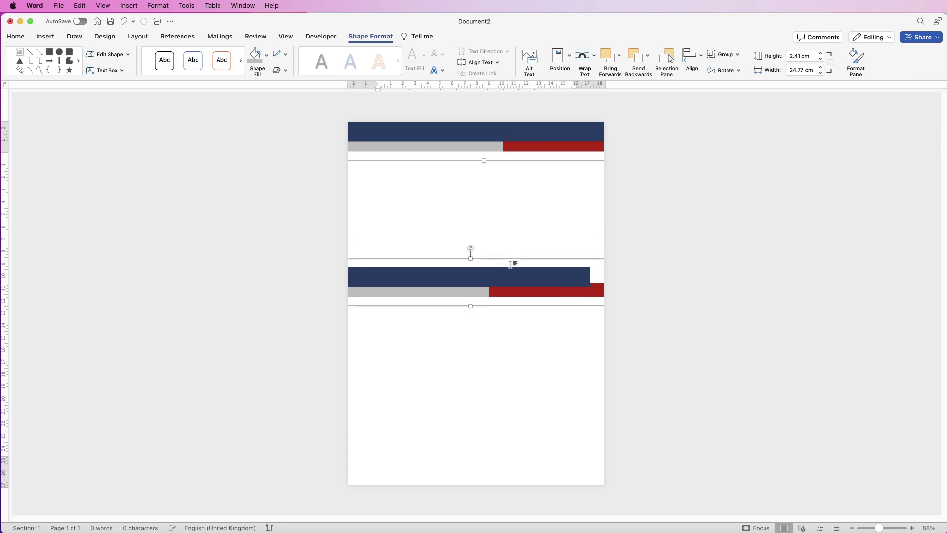
{"action": "left_click", "coordinate": [486, 195]}
{"action": "left_click", "coordinate": [461, 279]}
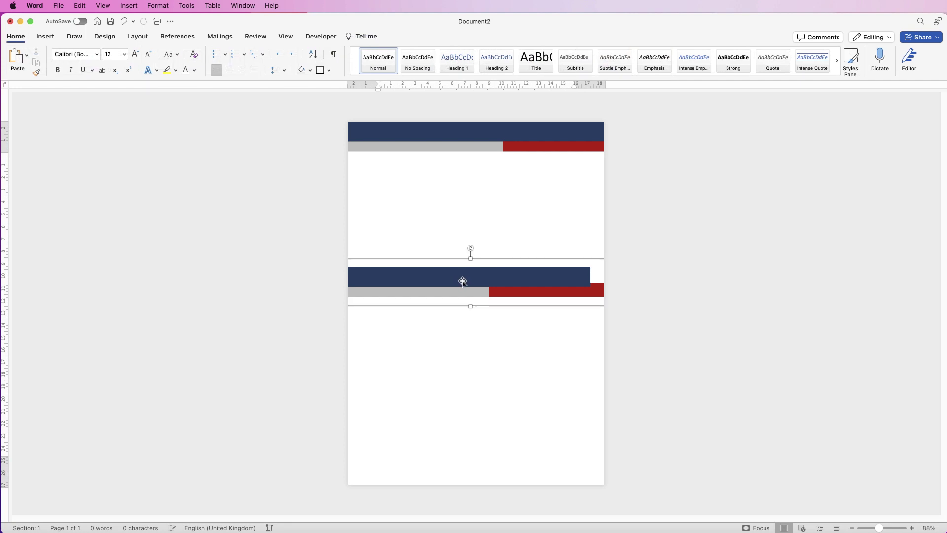
{"action": "left_click_drag", "start_coordinate": [472, 245], "coordinate": [471, 318]}
{"action": "left_click_drag", "start_coordinate": [489, 283], "coordinate": [486, 447]}
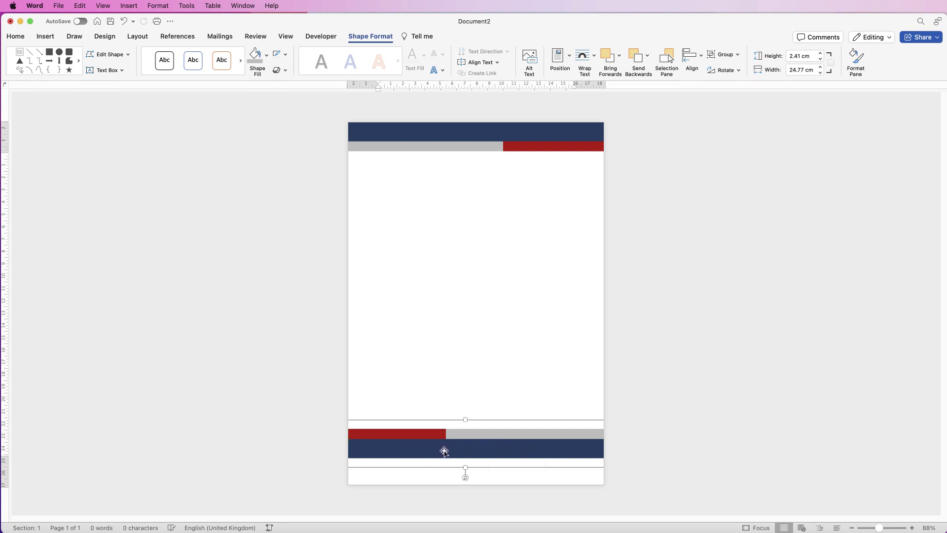
- Ungroup the footer's blue bar from the grey and red bars and increase the blue bar's height to about 2.37 cm
{"action": "left_click", "coordinate": [725, 55]}
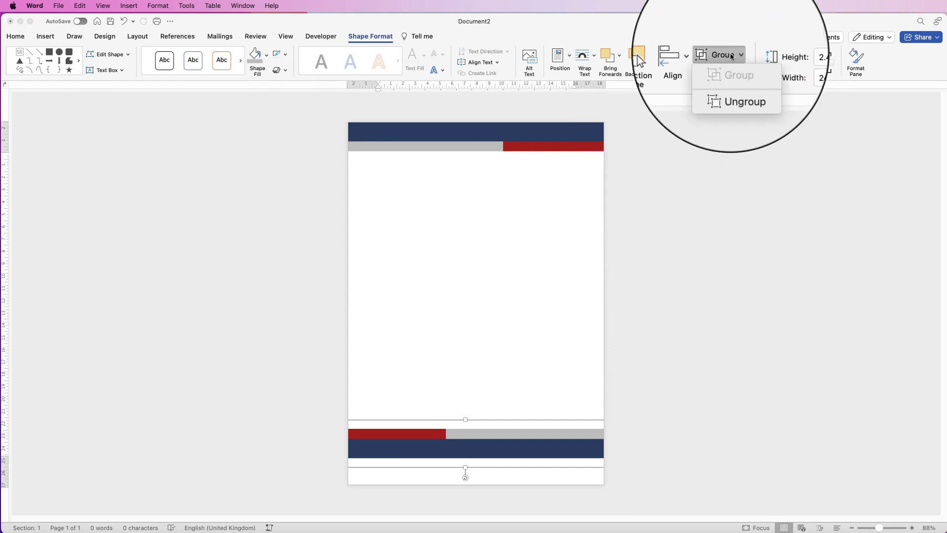
{"action": "left_click", "coordinate": [722, 90]}
{"action": "left_click", "coordinate": [482, 451]}
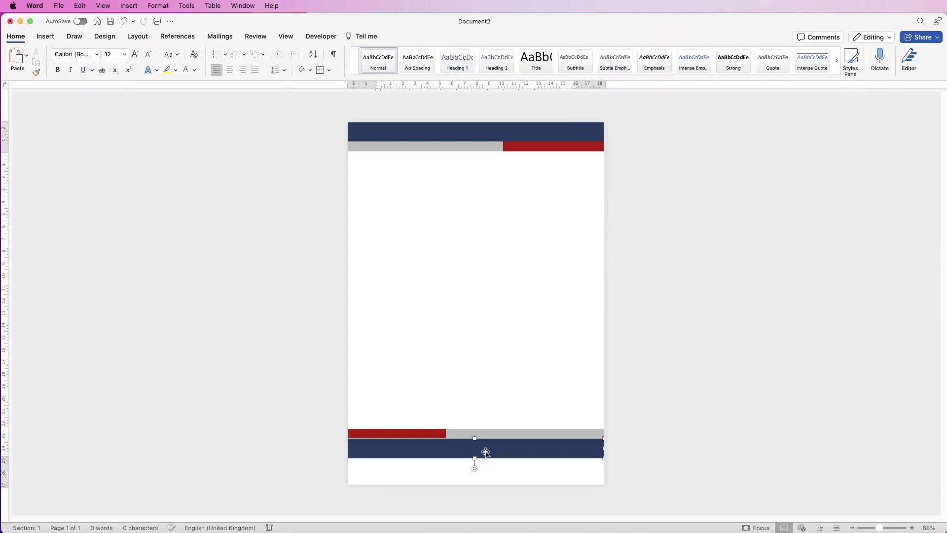
{"action": "left_click_drag", "start_coordinate": [474, 458], "coordinate": [474, 466]}
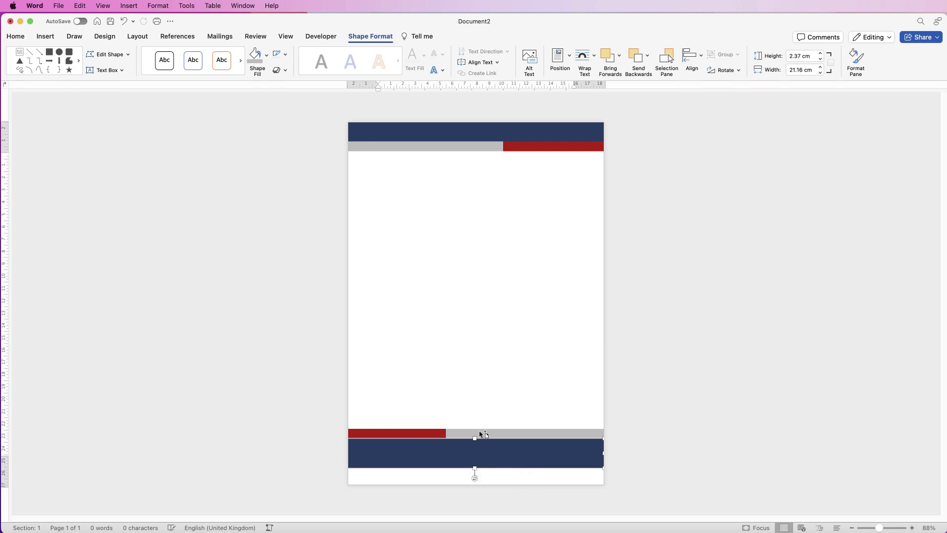
- Regroup the footer's blue bar with the red and grey bars and move the group flush with the page's bottom edge
{"action": "left_click", "coordinate": [462, 435], "text": "shift"}
{"action": "left_click", "coordinate": [439, 434], "text": "shift"}
{"action": "left_click", "coordinate": [440, 433], "text": "shift"}
{"action": "left_click", "coordinate": [725, 54]}
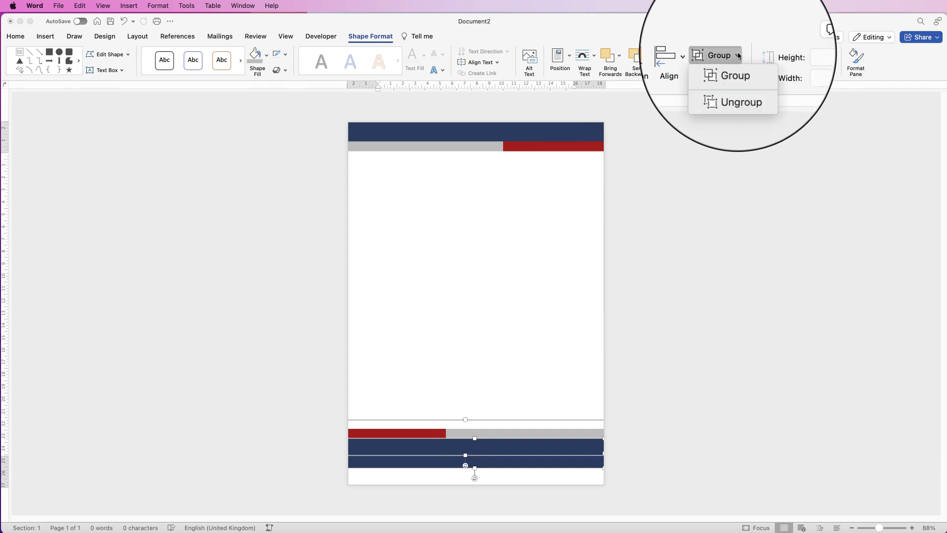
{"action": "left_click", "coordinate": [734, 74]}
{"action": "left_click_drag", "start_coordinate": [523, 442], "coordinate": [516, 467]}
{"action": "left_click", "coordinate": [533, 336]}
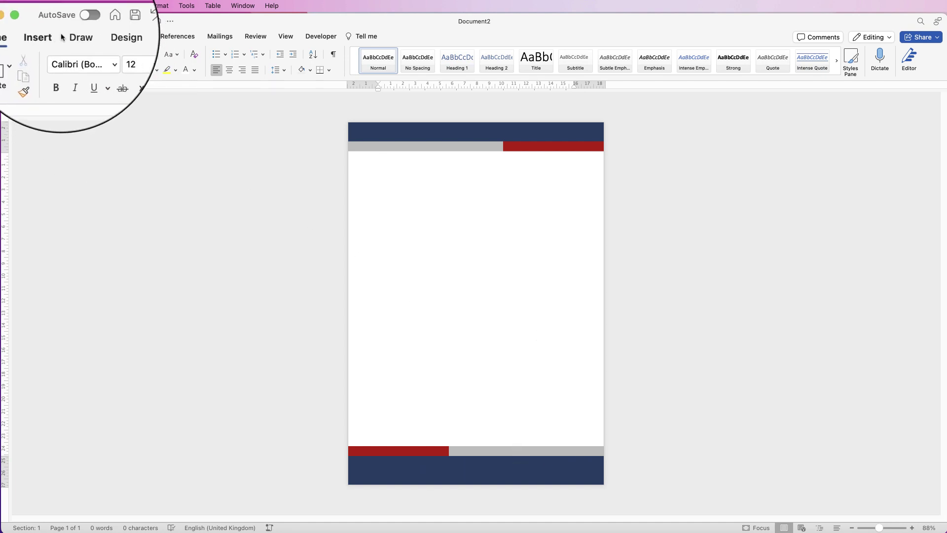
- Insert the company logo picture from file and place it beneath the grey header bar
{"action": "left_click", "coordinate": [45, 36]}
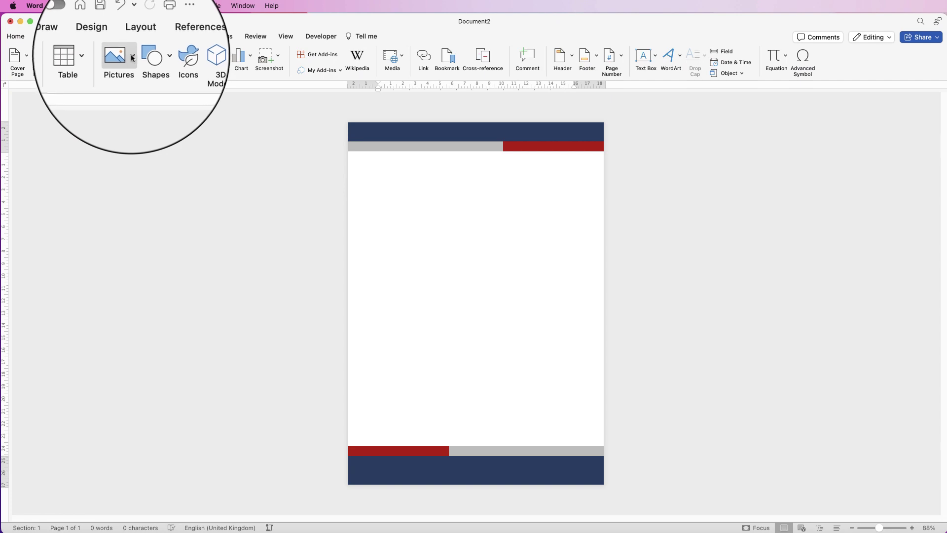
{"action": "left_click", "coordinate": [127, 58]}
{"action": "left_click", "coordinate": [140, 87]}
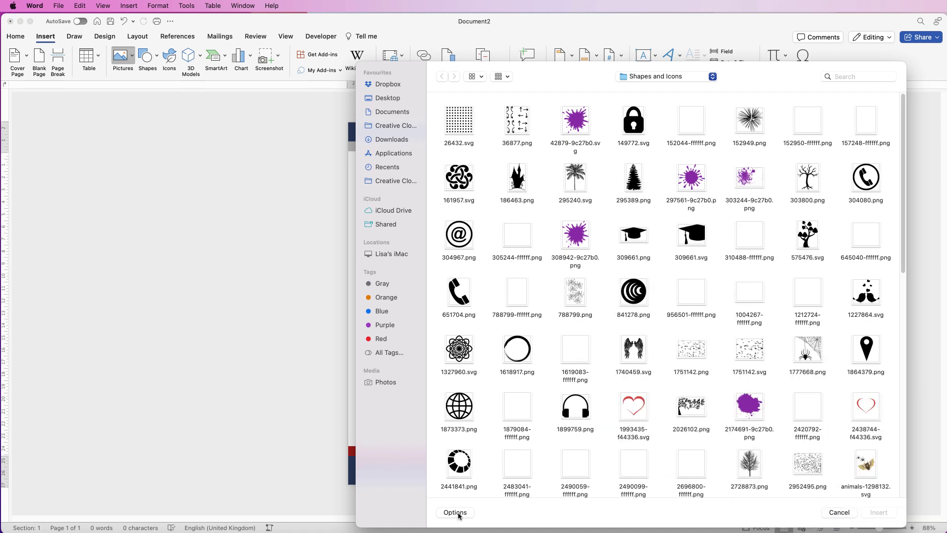
{"action": "key", "text": "Escape"}
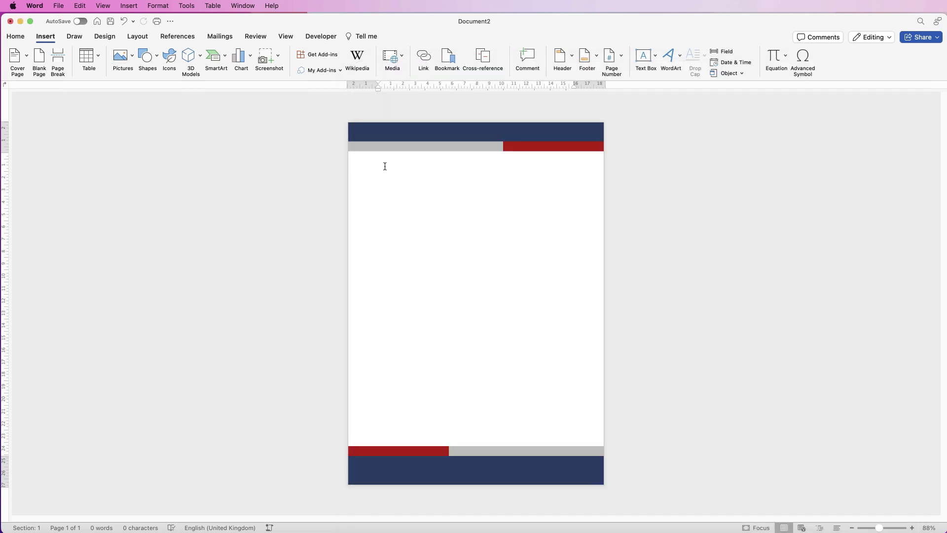
{"action": "left_click_drag", "start_coordinate": [383, 171], "coordinate": [383, 172]}
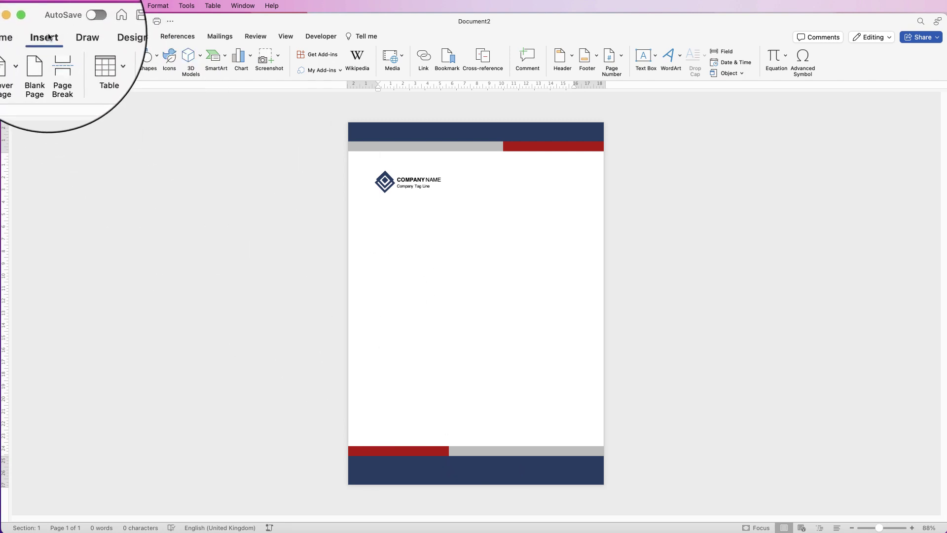
- Draw a text box about 11.51 by 1.91 cm below the logo and enter the company's phone number
{"action": "left_click", "coordinate": [656, 59]}
{"action": "left_click", "coordinate": [663, 75]}
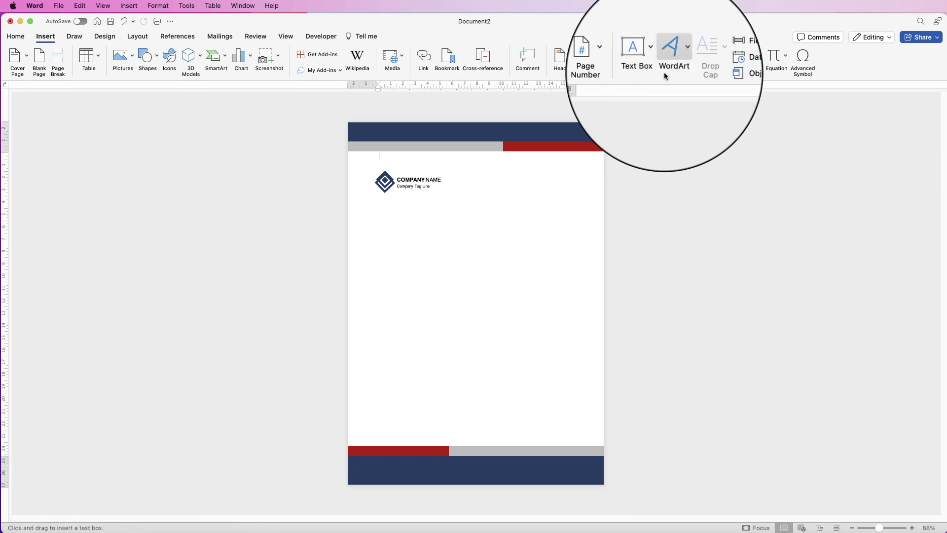
{"action": "left_click_drag", "start_coordinate": [388, 227], "coordinate": [529, 251]}
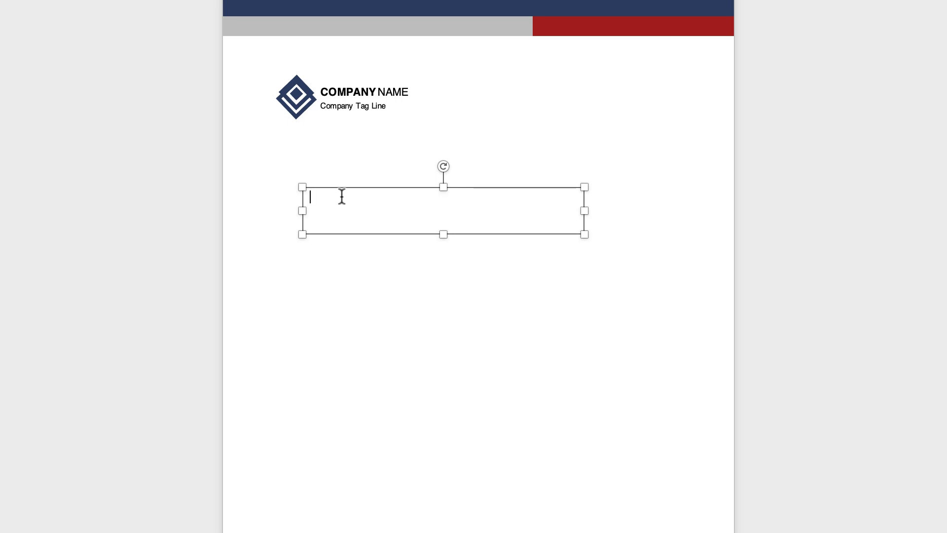
{"action": "left_click", "coordinate": [532, 302]}
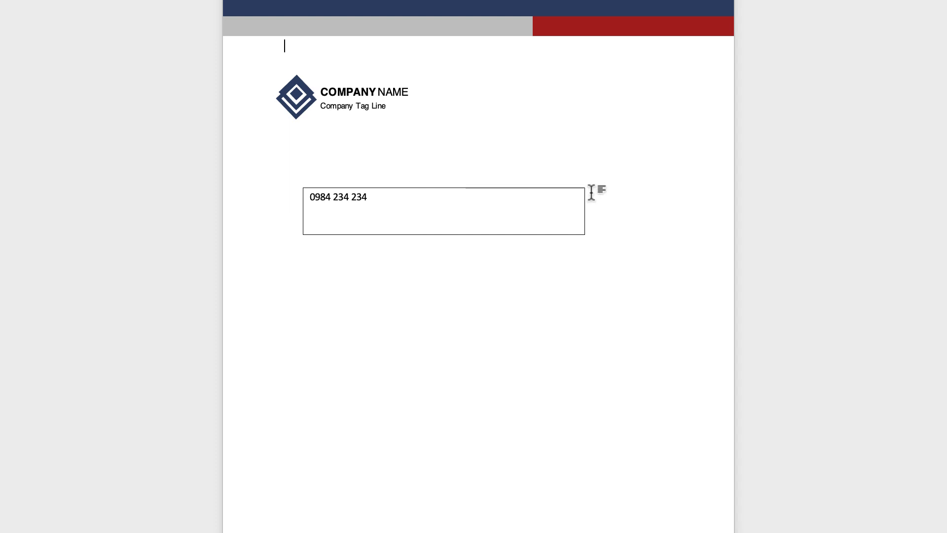
- Move the phone number text box down to just above the footer and remove its outline and fill
{"action": "left_click_drag", "start_coordinate": [395, 197], "coordinate": [358, 532]}
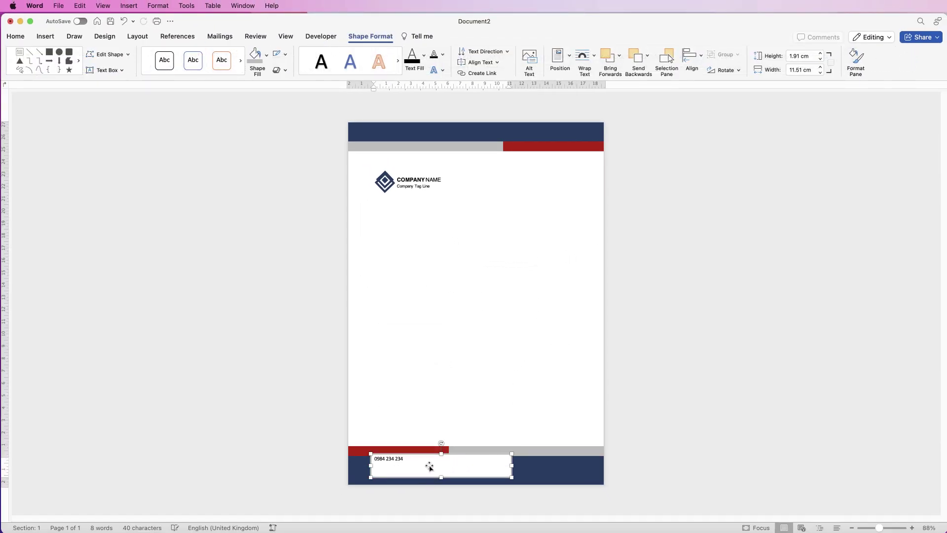
{"action": "left_click_drag", "start_coordinate": [431, 470], "coordinate": [436, 406]}
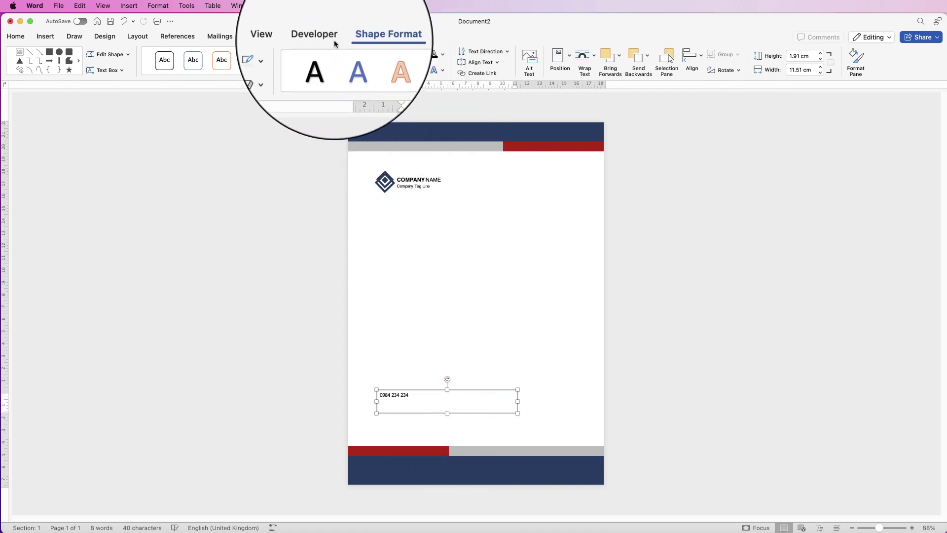
{"action": "left_click", "coordinate": [285, 61]}
{"action": "left_click", "coordinate": [277, 72]}
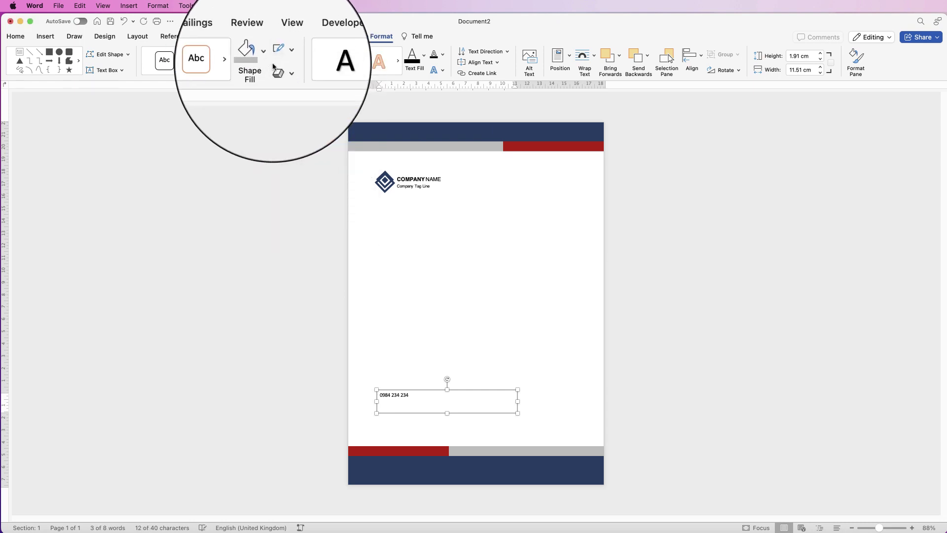
{"action": "left_click", "coordinate": [266, 59]}
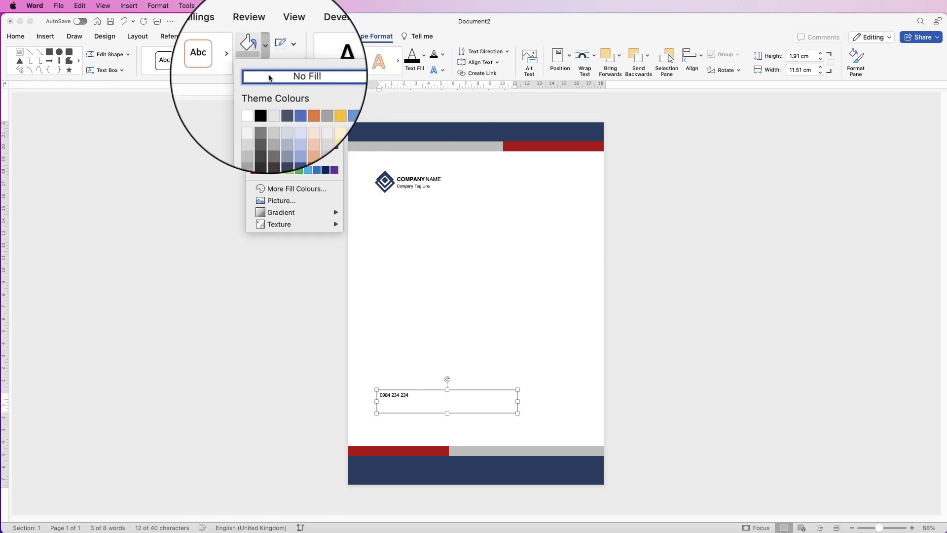
{"action": "left_click", "coordinate": [268, 78]}
- Shrink the phone text box to about 3.55 by 0.97 cm on the blue footer bar and format its text in white Helvetica
{"action": "left_click_drag", "start_coordinate": [517, 413], "coordinate": [409, 466]}
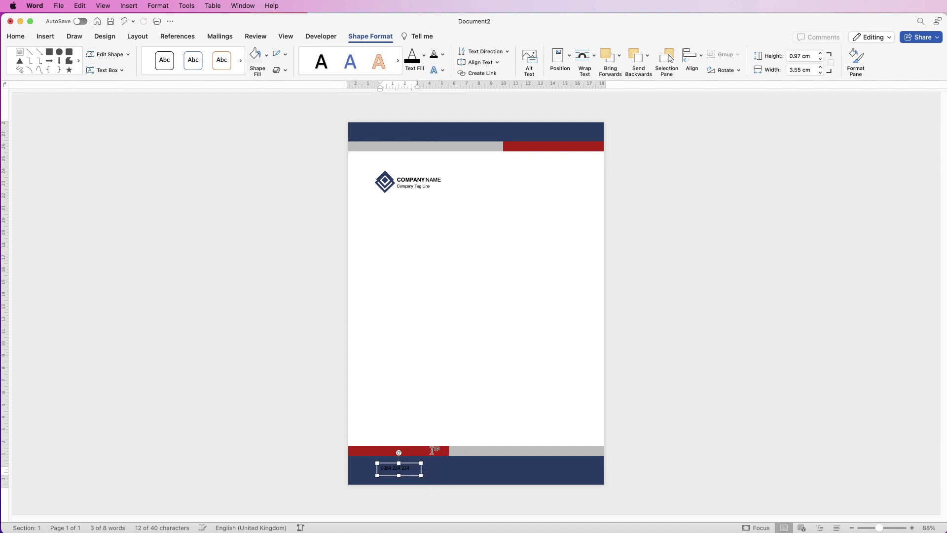
{"action": "left_click", "coordinate": [15, 38]}
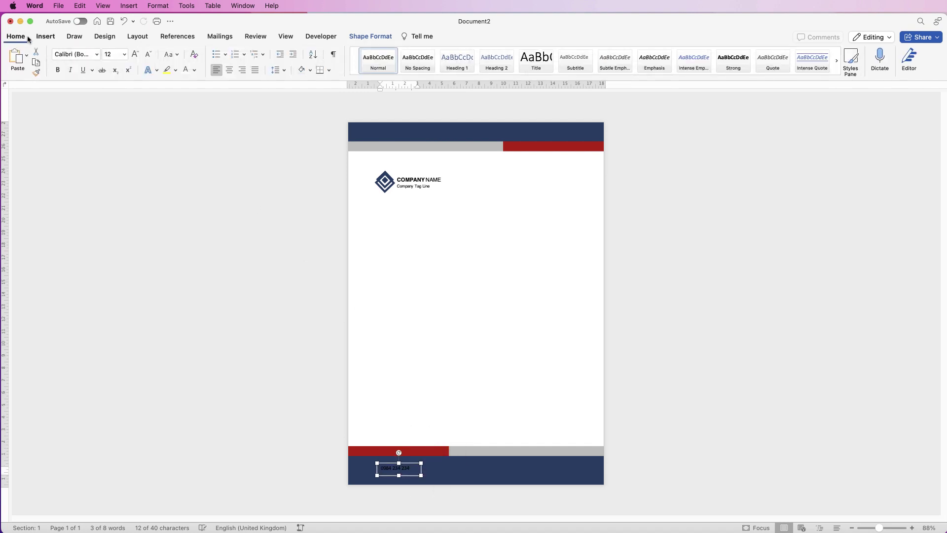
{"action": "left_click", "coordinate": [195, 70]}
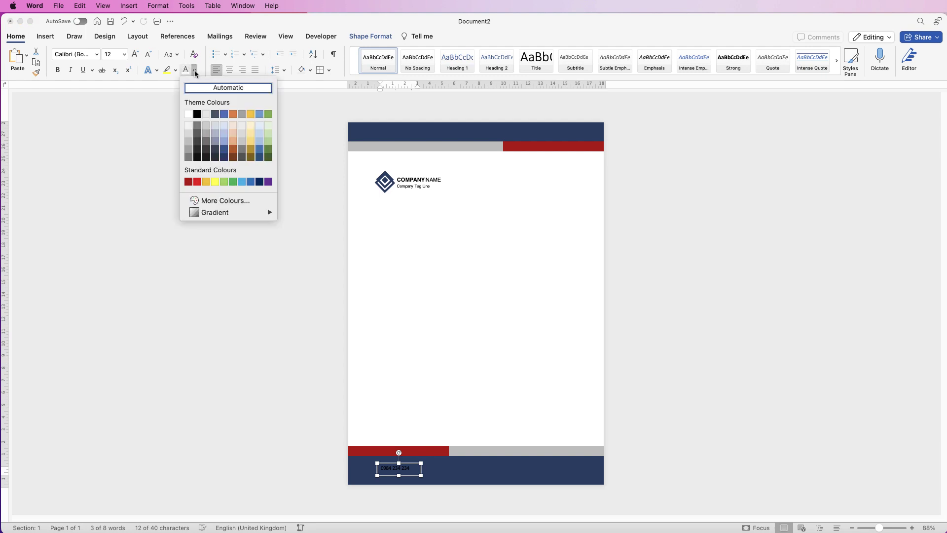
{"action": "left_click", "coordinate": [187, 115]}
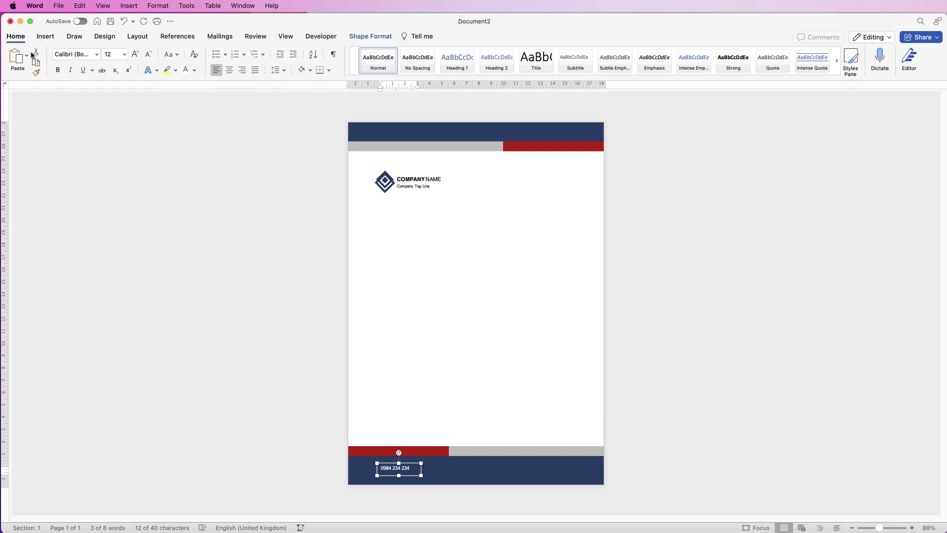
{"action": "left_click", "coordinate": [97, 57]}
{"action": "left_click", "coordinate": [98, 155]}
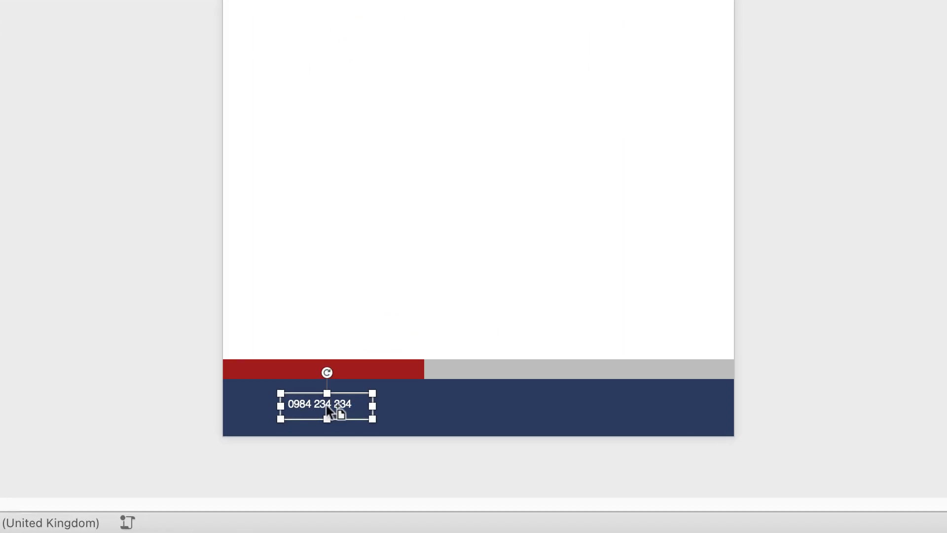
- Duplicate the phone text box twice, placing one copy in the middle and one toward the right of the blue footer bar
{"action": "left_click_drag", "start_coordinate": [326, 405], "coordinate": [458, 408]}
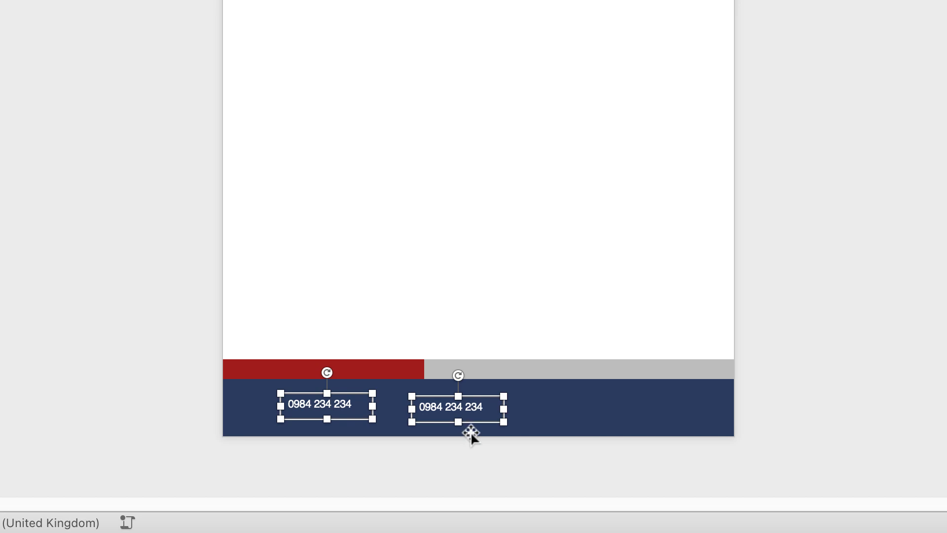
{"action": "left_click", "coordinate": [459, 414]}
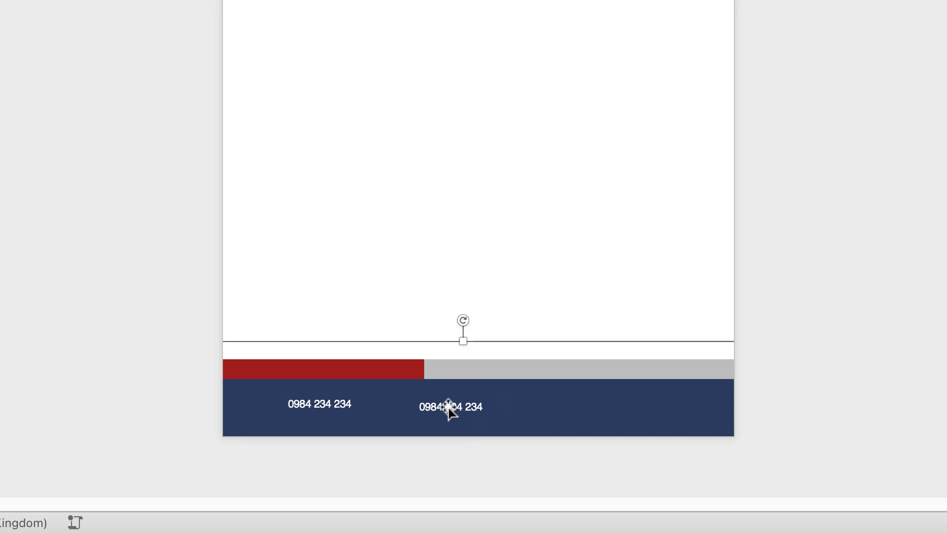
{"action": "left_click", "coordinate": [449, 409]}
{"action": "left_click_drag", "start_coordinate": [454, 414], "coordinate": [629, 413]}
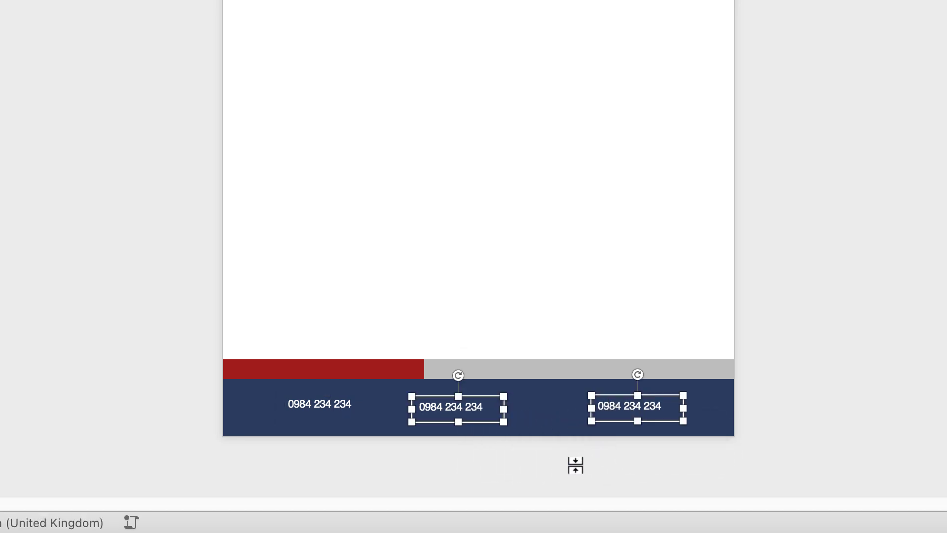
{"action": "left_click", "coordinate": [481, 407]}
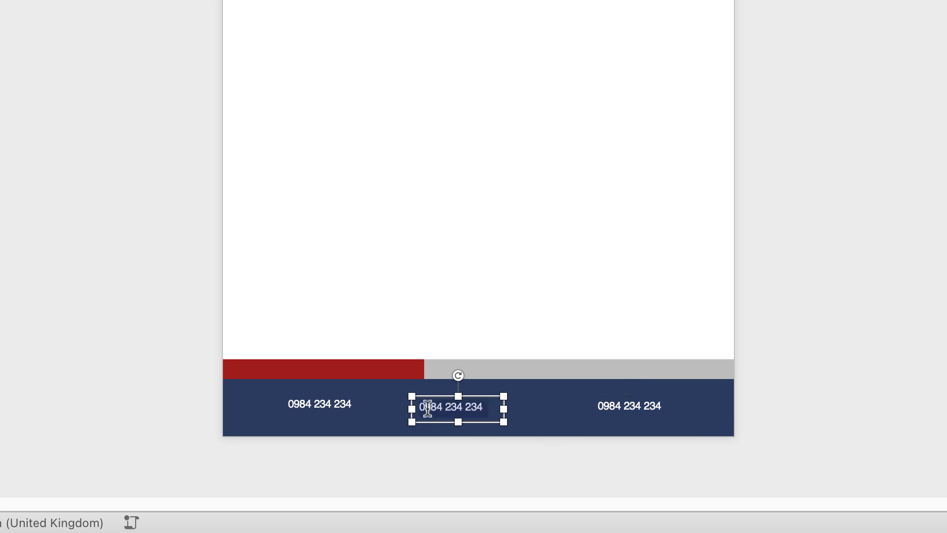
{"action": "type", "text": "www."}
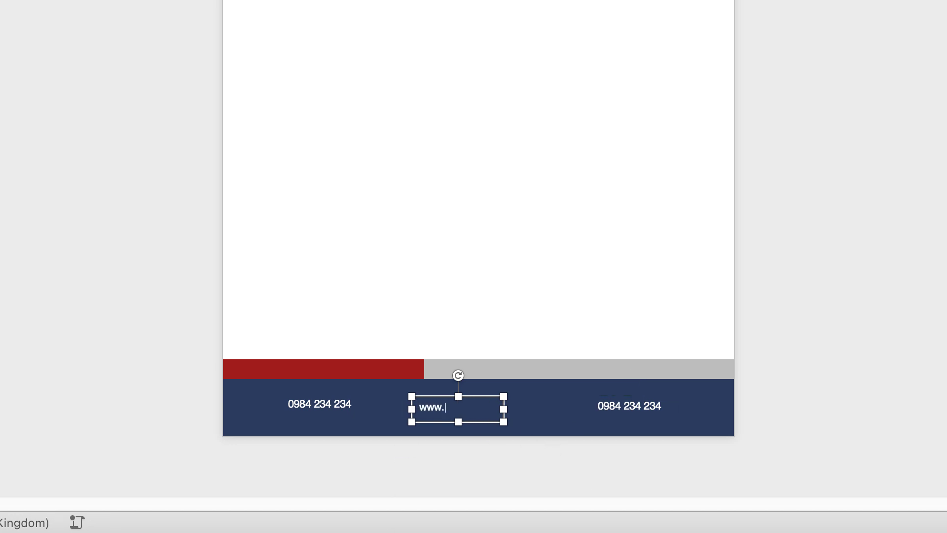
{"action": "type", "text": "website.com"}
{"action": "left_click_drag", "start_coordinate": [504, 409], "coordinate": [451, 406]}
- Replace the text in the right-hand footer text box with the company's email address
{"action": "left_click", "coordinate": [659, 408]}
{"action": "scroll", "coordinate": [668, 410], "scroll_direction": "right", "scroll_amount": 5}
{"action": "type", "text": "email@email.com"}
- Reposition the website text box in the middle of the blue footer bar, level with the phone number
{"action": "left_click_drag", "start_coordinate": [535, 408], "coordinate": [549, 408]}
{"action": "left_click", "coordinate": [314, 407]}
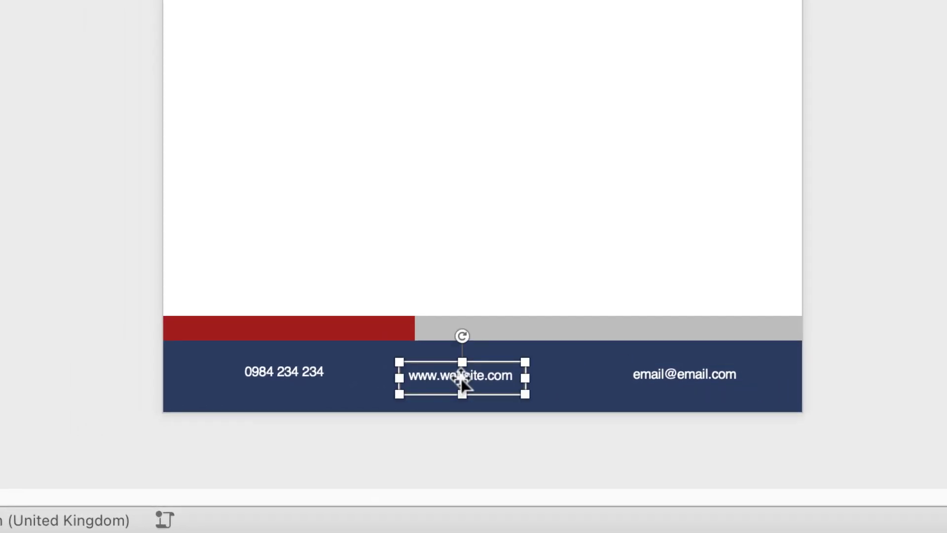
{"action": "mouse_move", "coordinate": [458, 377]}
{"action": "left_mouse_down"}
{"action": "mouse_move", "coordinate": [475, 377]}
{"action": "mouse_move", "coordinate": [470, 368]}
{"action": "left_mouse_up"}
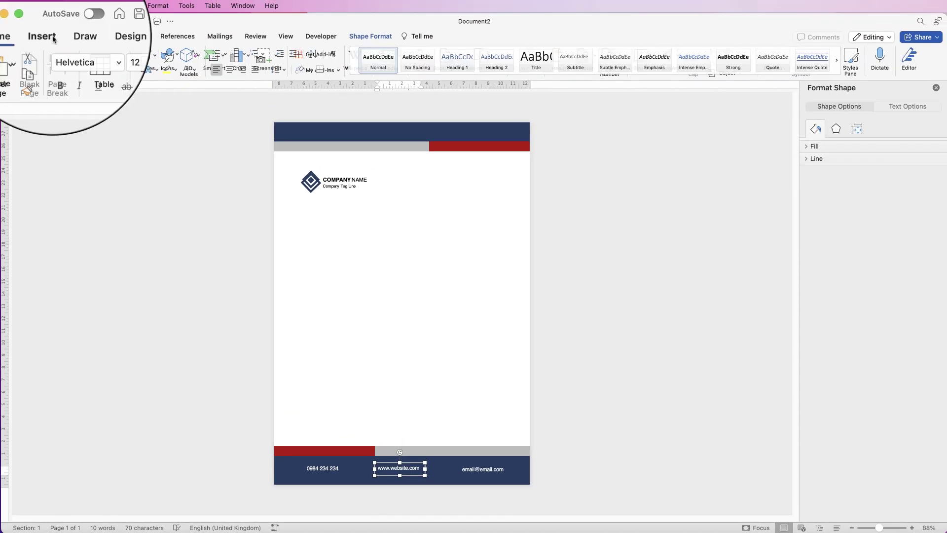
- Insert the solid desk telephone icon from a stock icon search for "phone" and set its wrapping to In Front of Text
{"action": "left_click", "coordinate": [169, 59]}
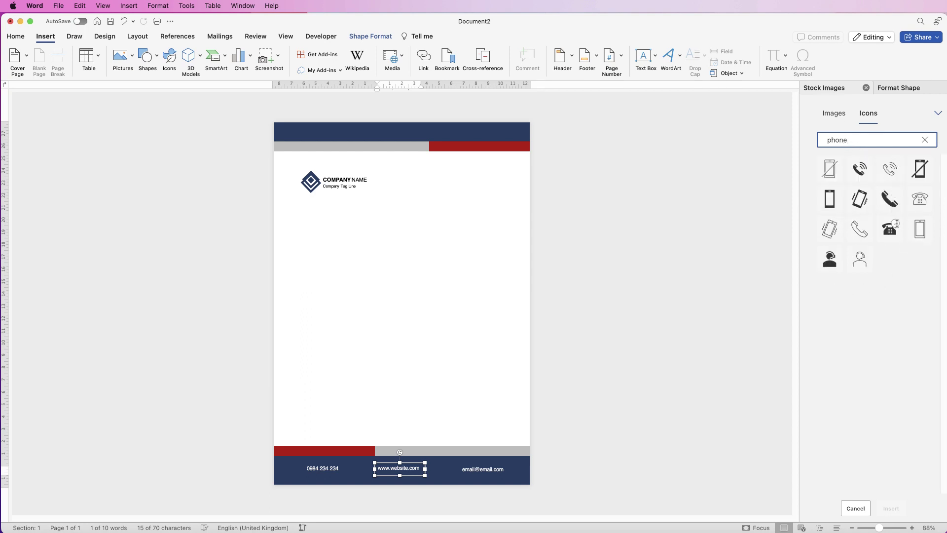
{"action": "left_click", "coordinate": [891, 227]}
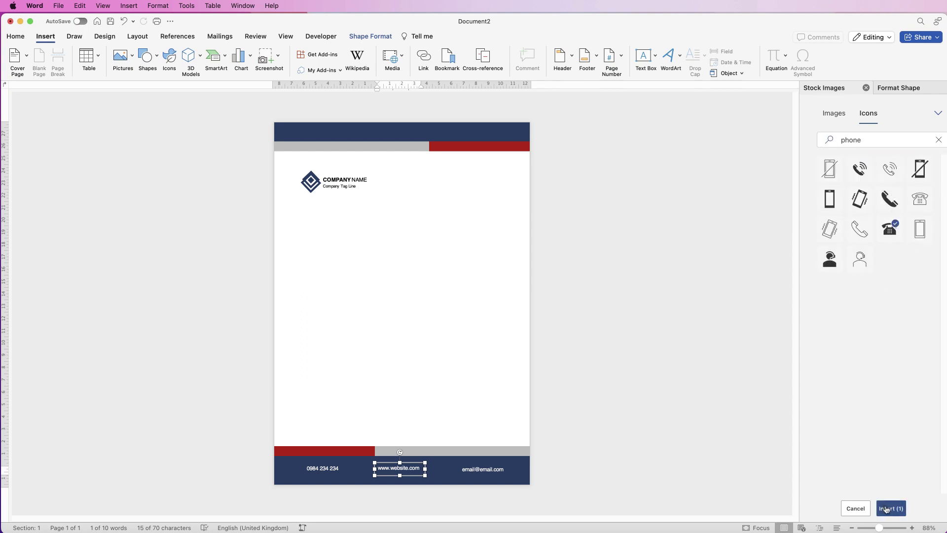
{"action": "left_click", "coordinate": [886, 508]}
{"action": "left_click_drag", "start_coordinate": [314, 161], "coordinate": [343, 186]}
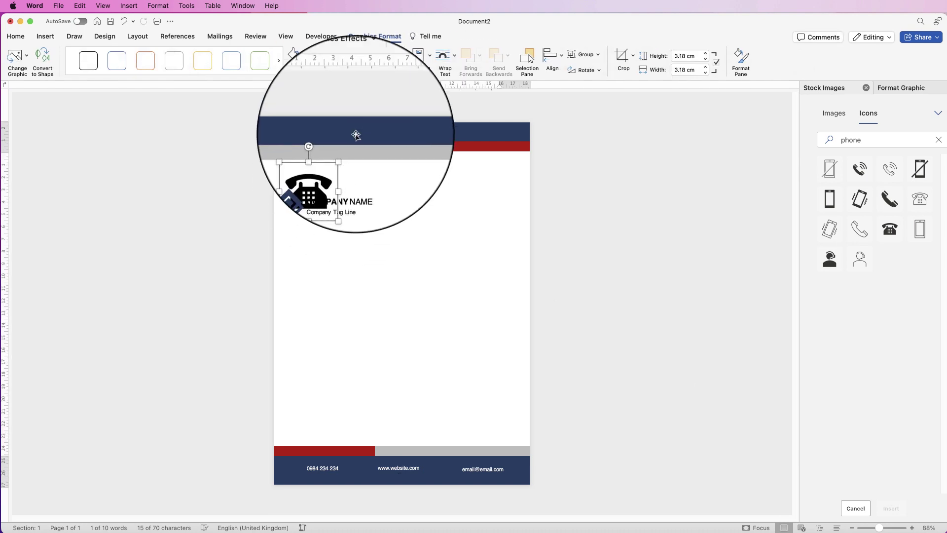
{"action": "left_click", "coordinate": [450, 60]}
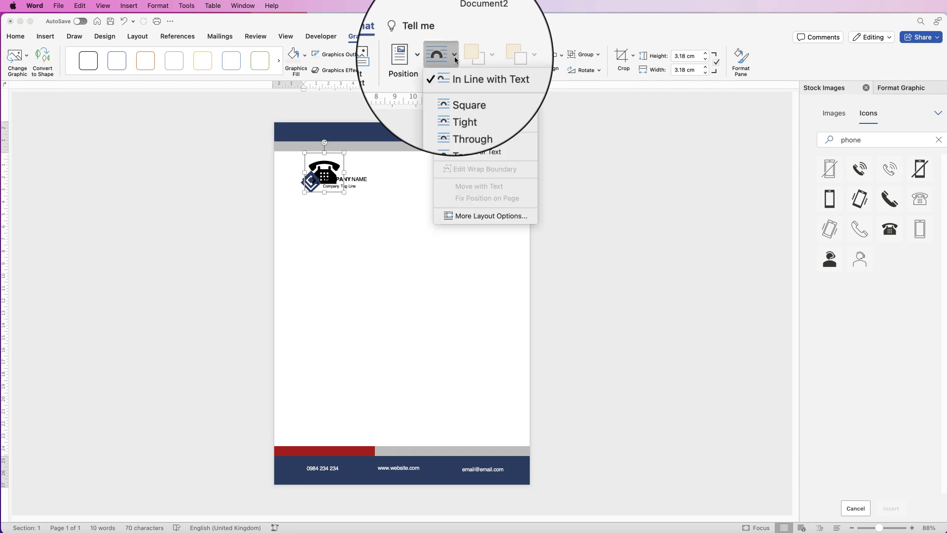
{"action": "left_click", "coordinate": [465, 148]}
- Place the telephone icon beside the phone number in the footer at about 1.63 cm and fill it white
{"action": "left_click_drag", "start_coordinate": [326, 176], "coordinate": [291, 468]}
{"action": "left_click", "coordinate": [291, 461]}
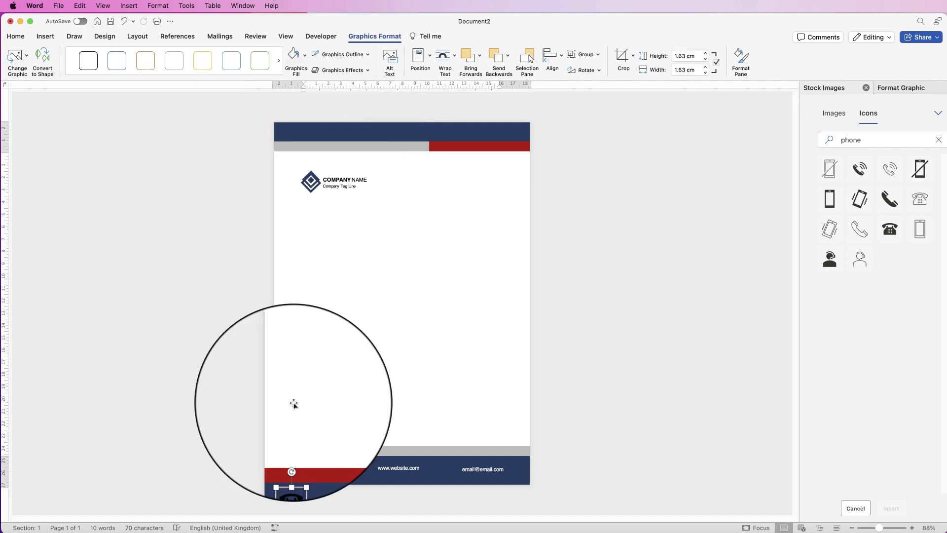
{"action": "left_click", "coordinate": [304, 57]}
{"action": "left_click", "coordinate": [290, 99]}
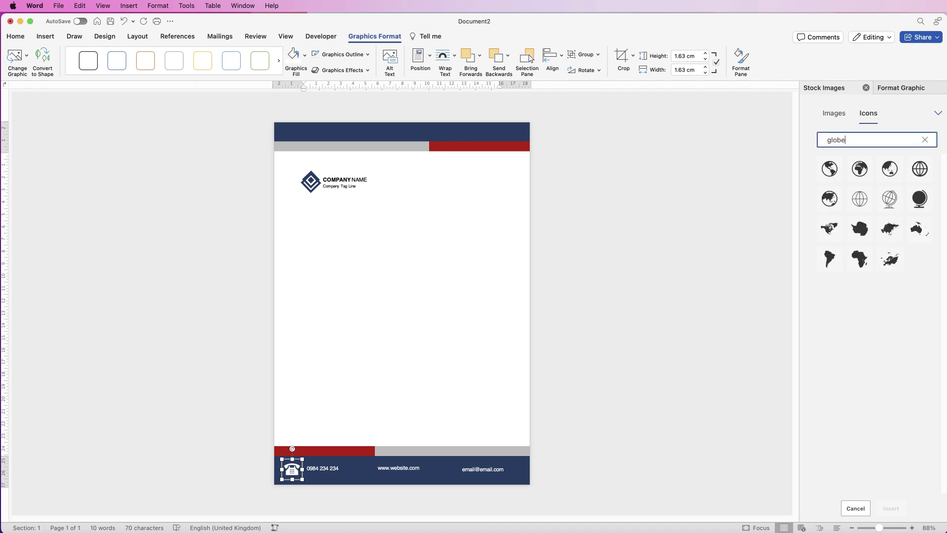
- Insert the bold wireframe globe icon from the stock icons found for "globe" and set its wrapping to In Front of Text
{"action": "left_click", "coordinate": [926, 168]}
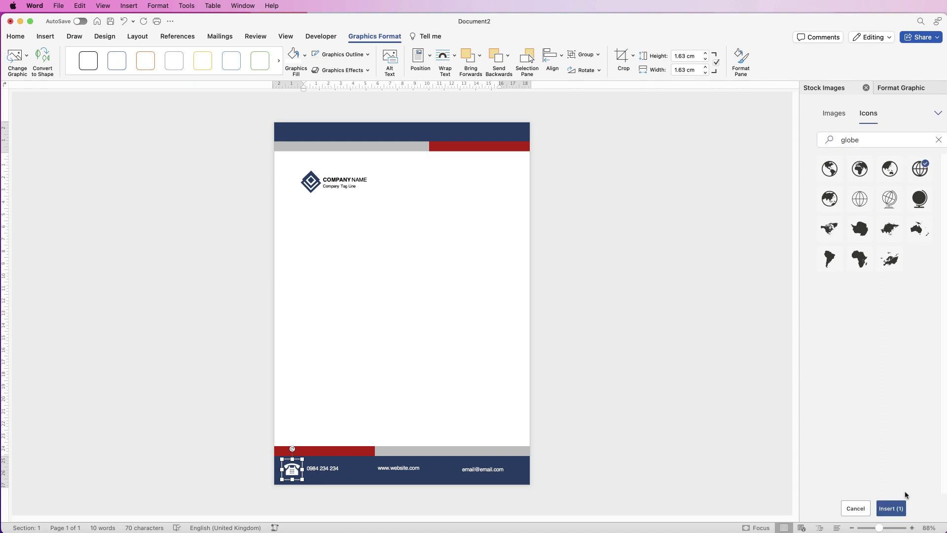
{"action": "left_click", "coordinate": [890, 509]}
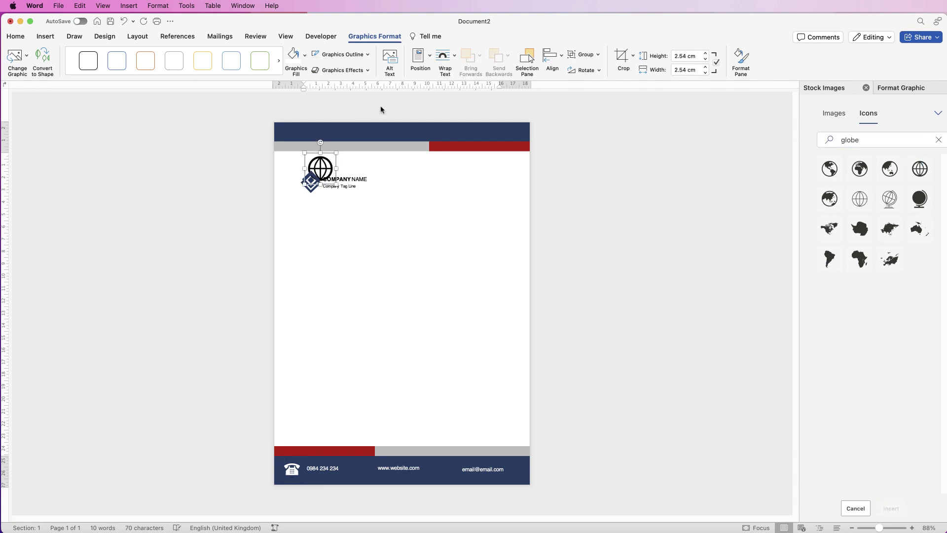
{"action": "left_click", "coordinate": [445, 57]}
{"action": "left_click", "coordinate": [464, 153]}
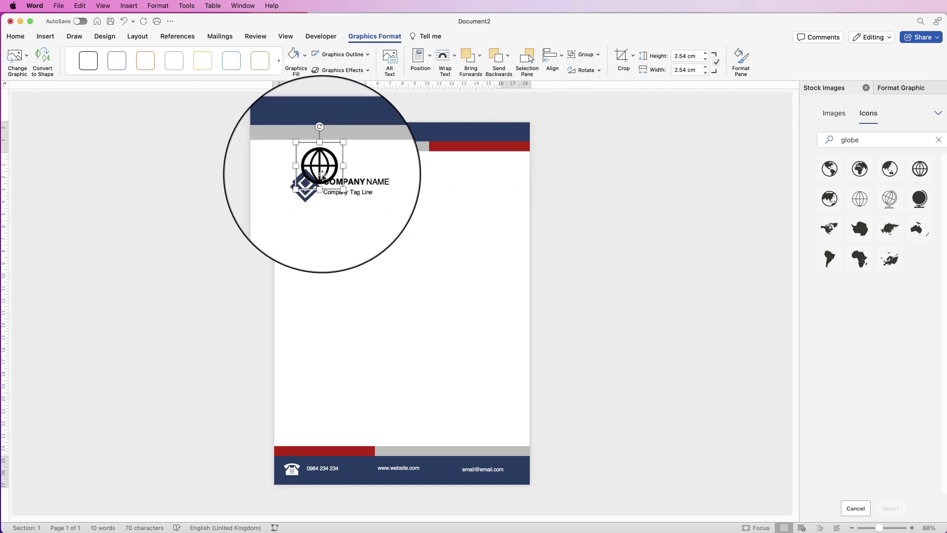
{"action": "left_click", "coordinate": [20, 39]}
{"action": "left_click", "coordinate": [363, 36]}
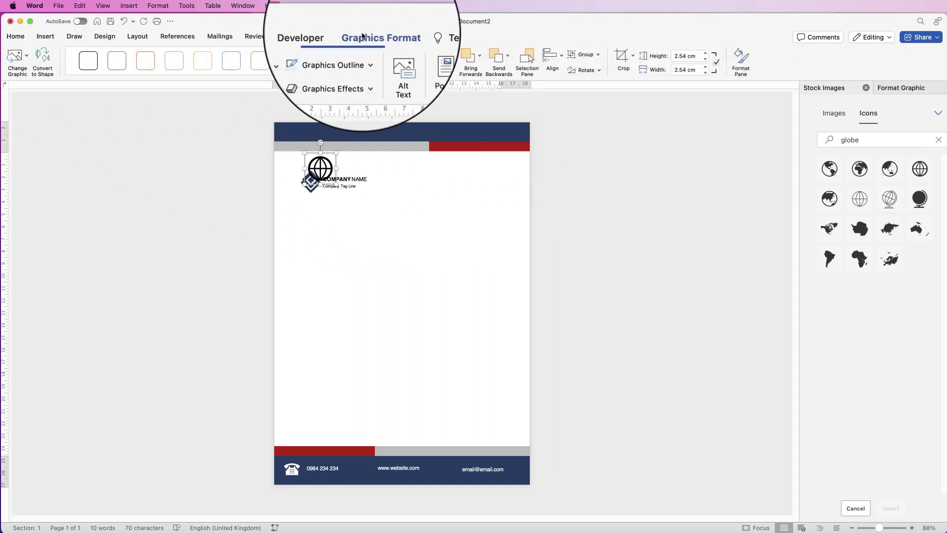
- Fill the globe icon white and move it into the blue footer bar between the phone number and the website
{"action": "left_click", "coordinate": [290, 64]}
{"action": "left_click", "coordinate": [302, 125]}
{"action": "left_click_drag", "start_coordinate": [320, 163], "coordinate": [359, 467]}
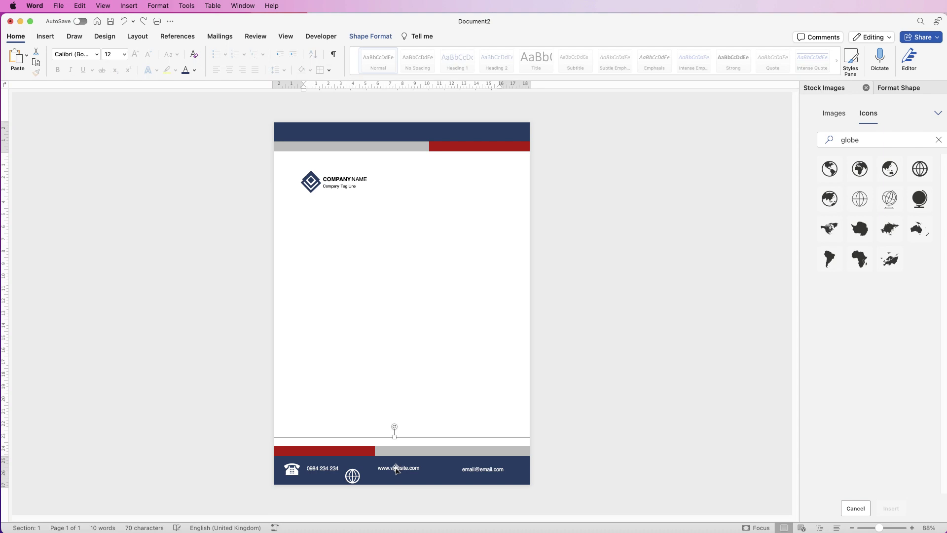
{"action": "left_click", "coordinate": [354, 477]}
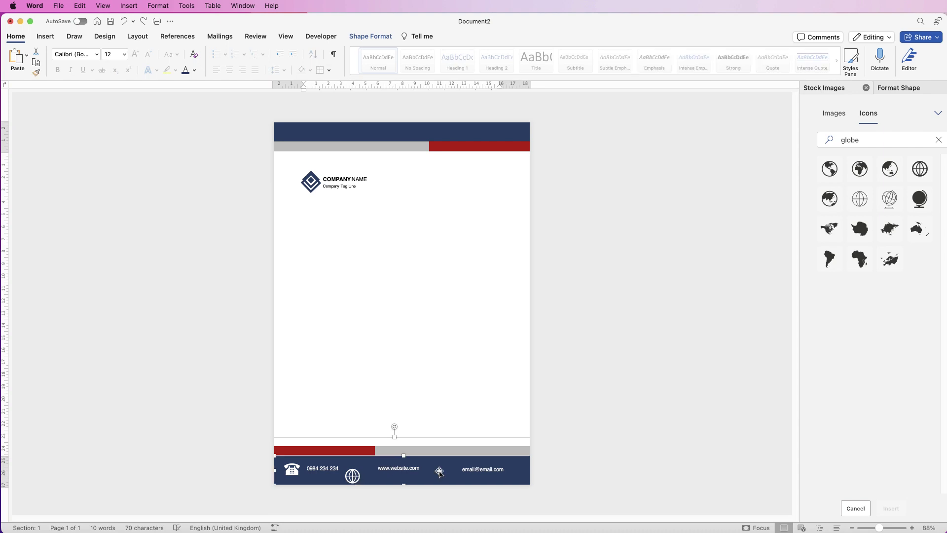
{"action": "left_click", "coordinate": [348, 222]}
- Insert the bold closed envelope icon from a stock icon search for "email" and set its wrapping to In Front of Text
{"action": "left_click", "coordinate": [862, 139]}
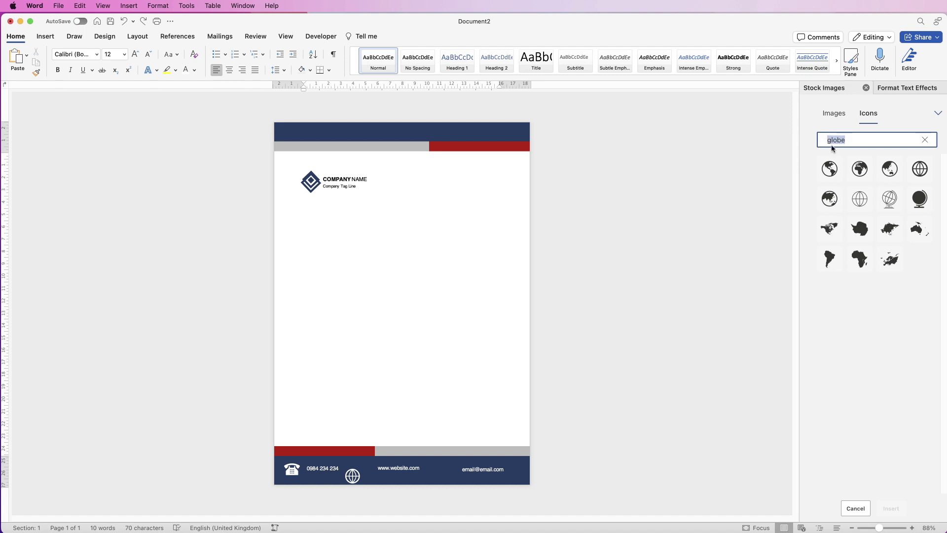
{"action": "type", "text": "emal"}
{"action": "key", "text": "BackSpace"}
{"action": "type", "text": "il"}
{"action": "left_click", "coordinate": [895, 198]}
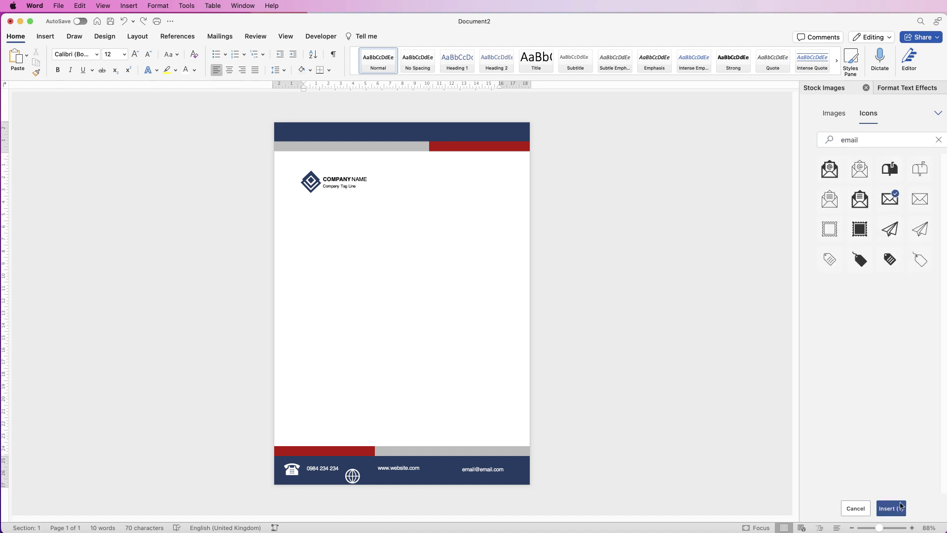
{"action": "left_click", "coordinate": [890, 513]}
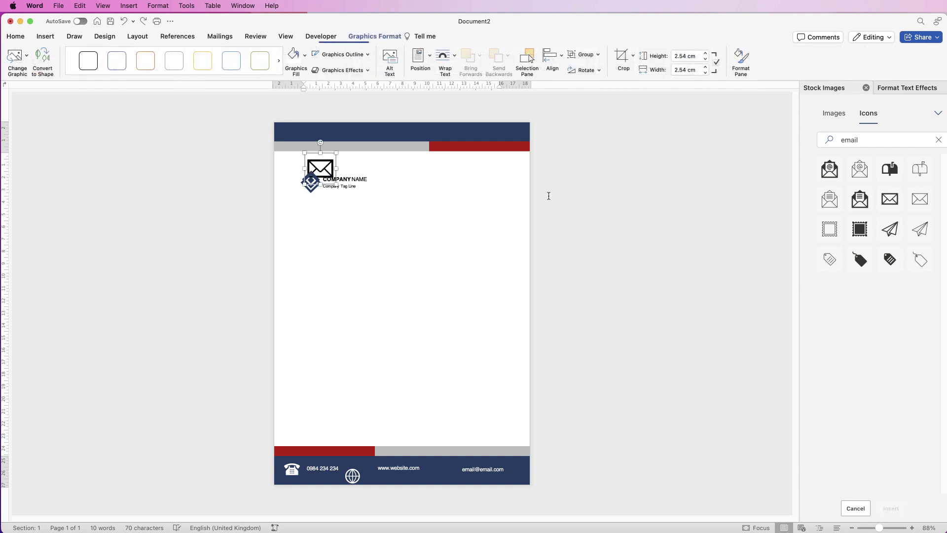
{"action": "left_click", "coordinate": [443, 57]}
{"action": "left_click", "coordinate": [458, 153]}
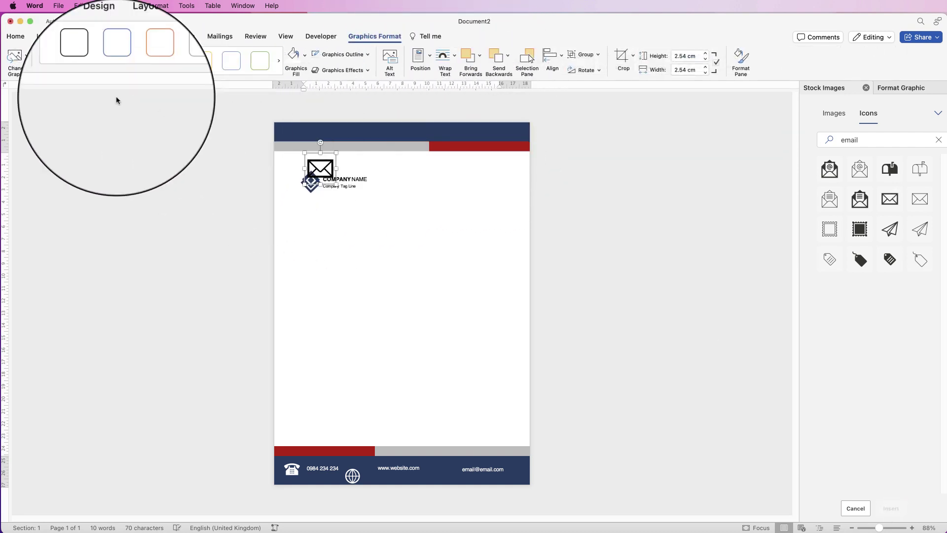
- Fill the envelope icon white and arrange the envelope and globe icons beside the email address and website in the footer
{"action": "left_click", "coordinate": [305, 55]}
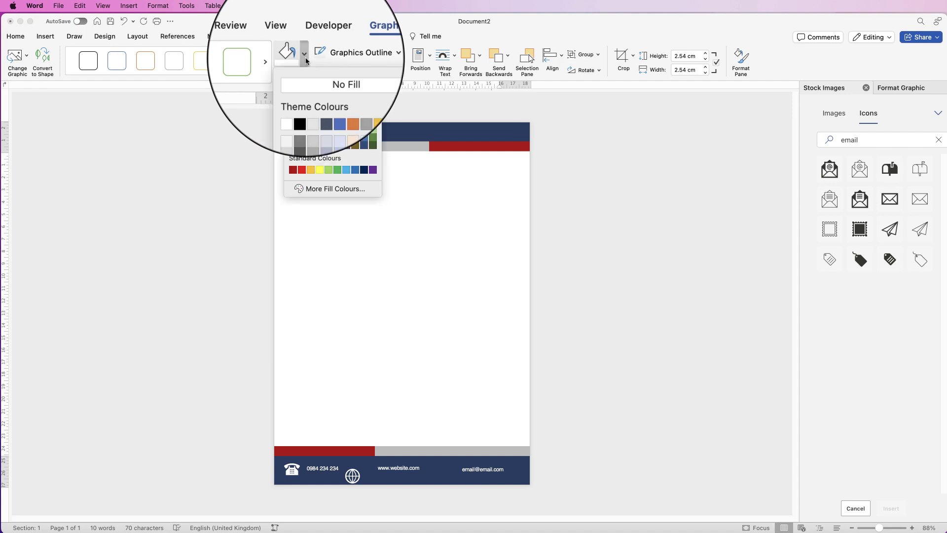
{"action": "left_click", "coordinate": [293, 104]}
{"action": "left_click_drag", "start_coordinate": [325, 150], "coordinate": [434, 458]}
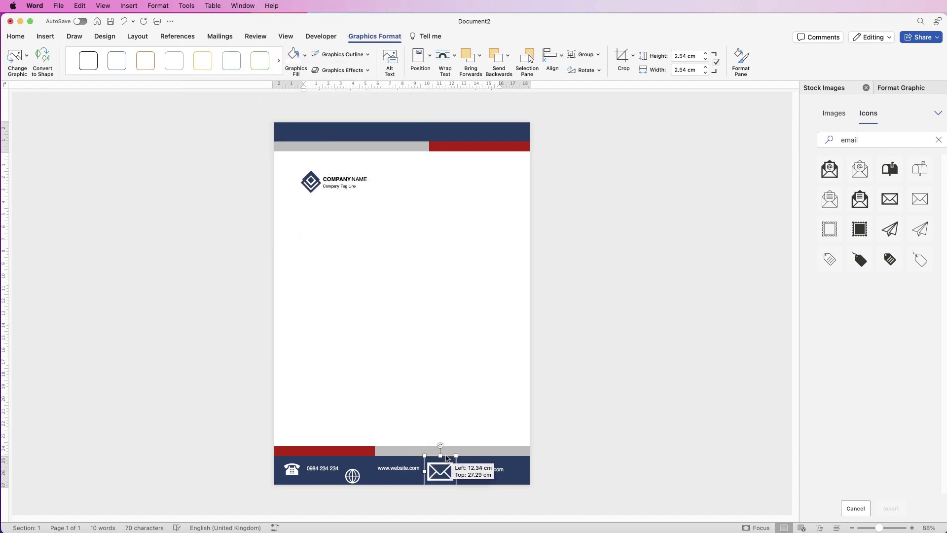
{"action": "left_click_drag", "start_coordinate": [352, 475], "coordinate": [363, 470]}
- Set the footer telephone icon's height to 1.5 cm
{"action": "left_click", "coordinate": [293, 471]}
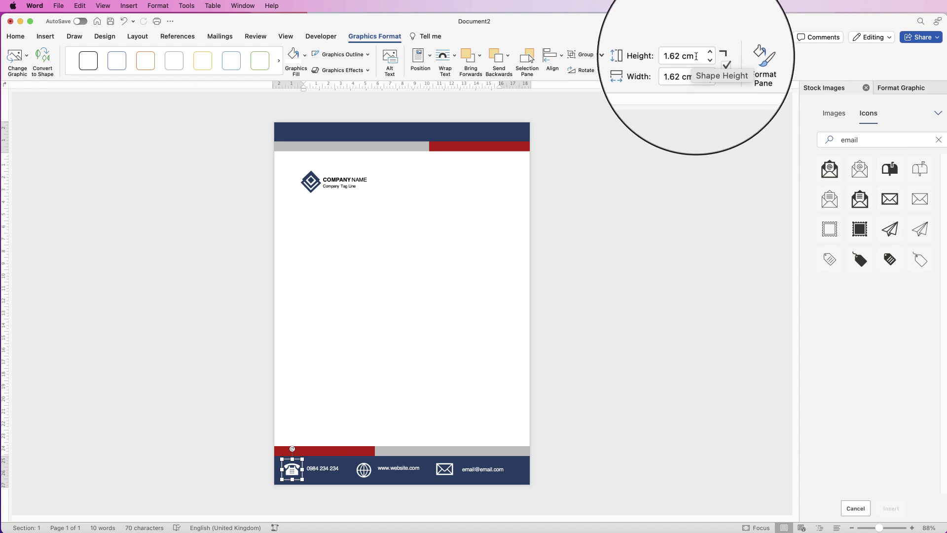
{"action": "left_click", "coordinate": [693, 58]}
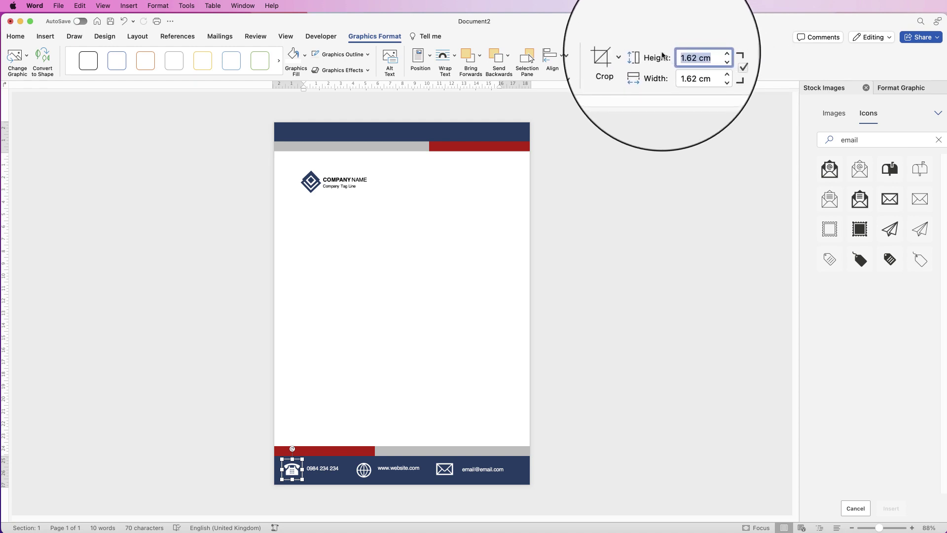
{"action": "type", "text": "1.5"}
{"action": "key", "text": "Return"}
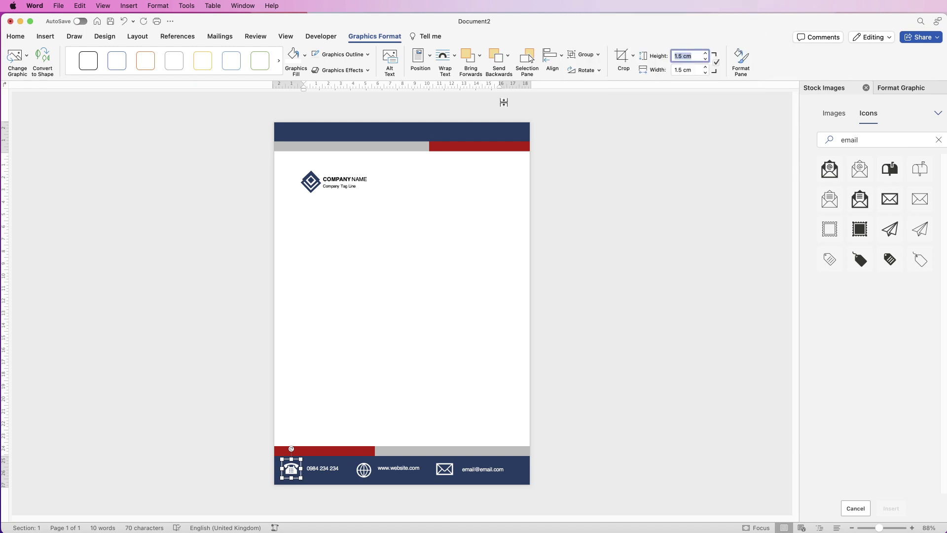
- Open the Selection Pane and toggle the visibility of Graphic 9 to identify the globe icon
{"action": "left_click", "coordinate": [359, 473]}
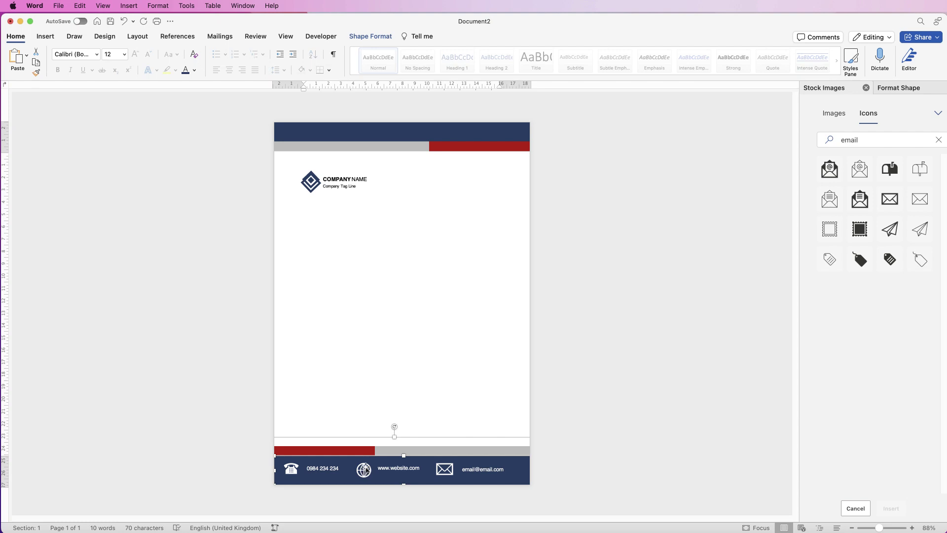
{"action": "left_click", "coordinate": [383, 37]}
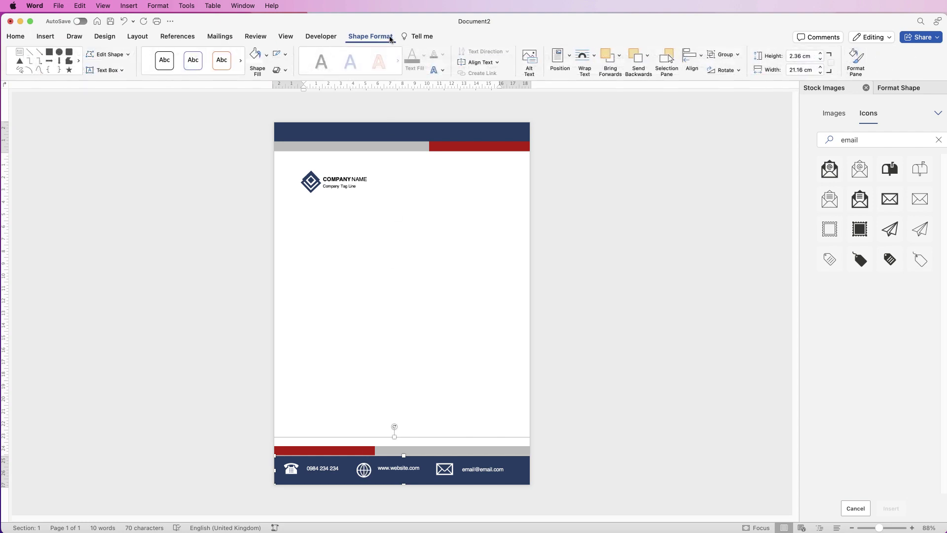
{"action": "left_click", "coordinate": [667, 59]}
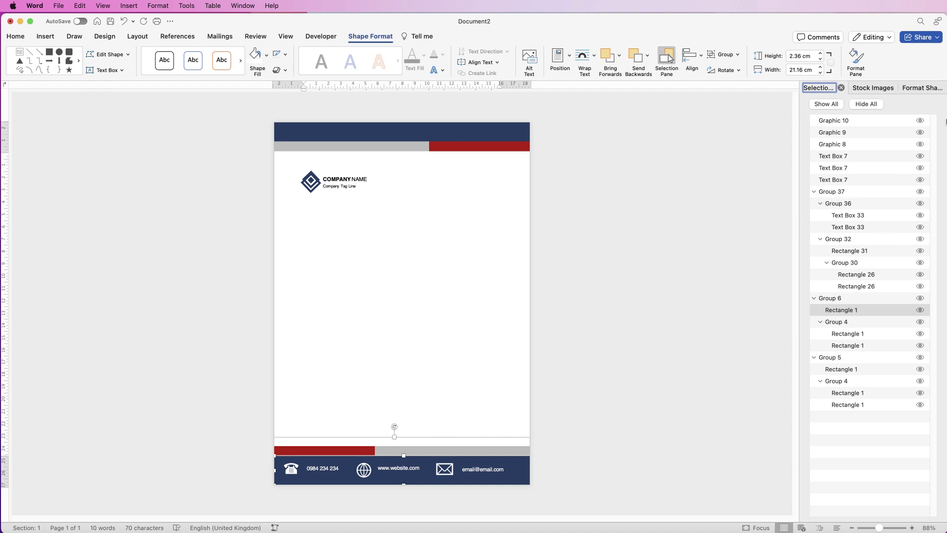
{"action": "left_click", "coordinate": [921, 133]}
{"action": "left_click", "coordinate": [921, 133]}
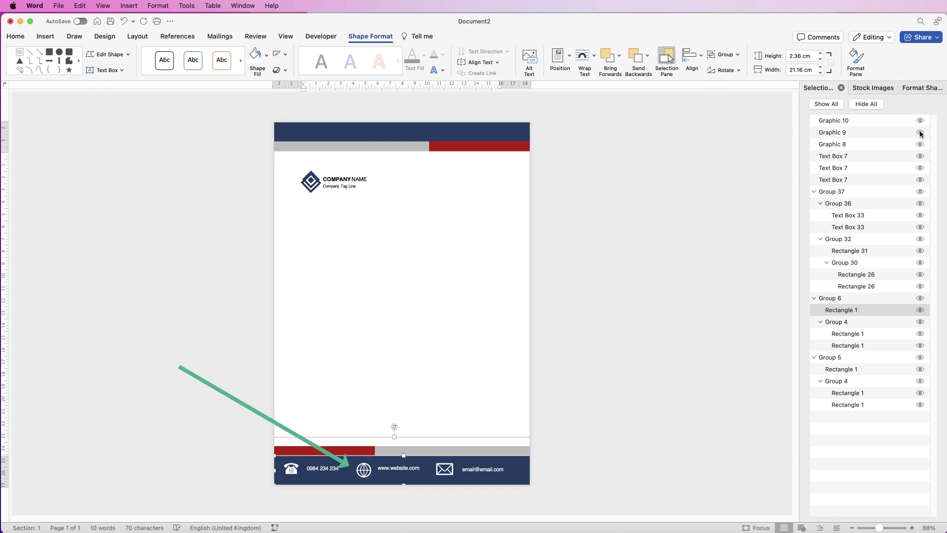
- Select the globe icon through its Graphic 9 entry and set its height to 1.5 cm
{"action": "left_click", "coordinate": [829, 134]}
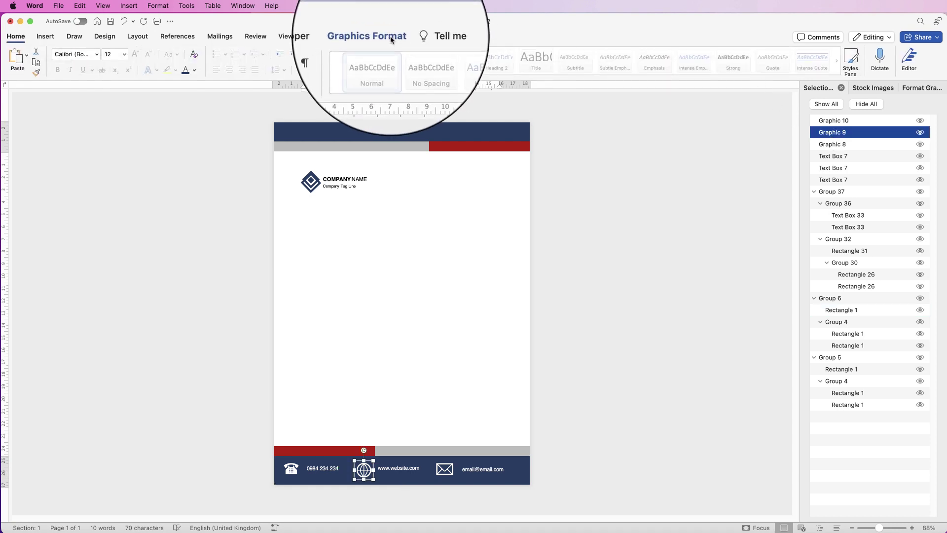
{"action": "left_click", "coordinate": [375, 36]}
{"action": "left_click", "coordinate": [703, 57]}
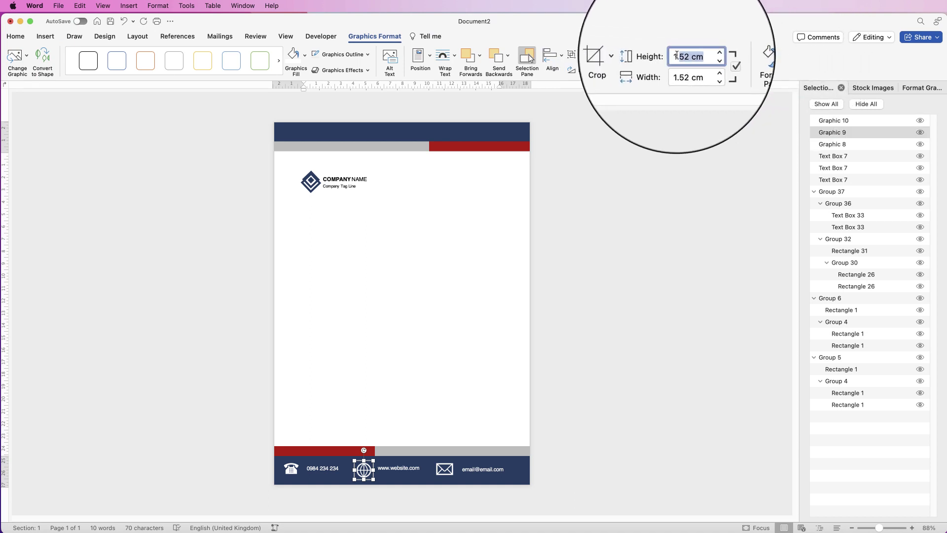
{"action": "type", "text": "1"}
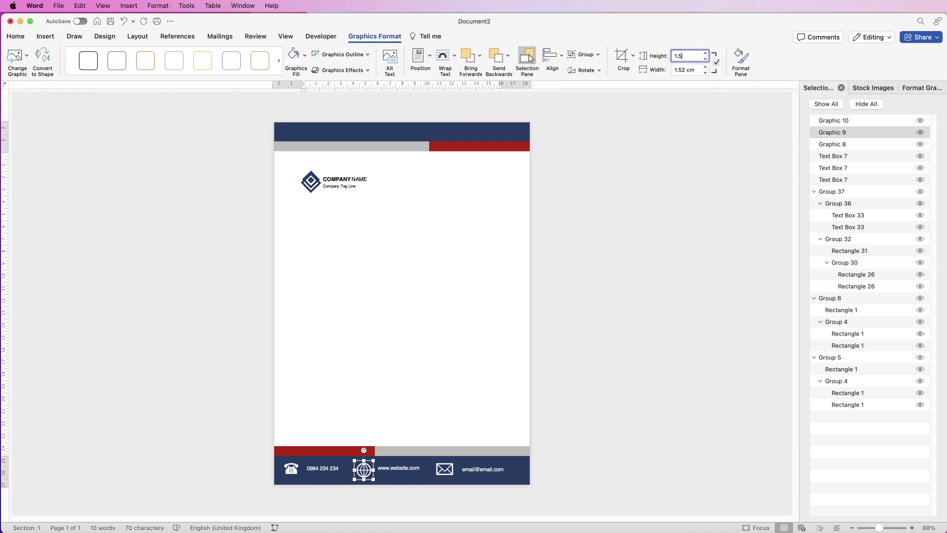
{"action": "type", "text": ".5"}
{"action": "key", "text": "Return"}
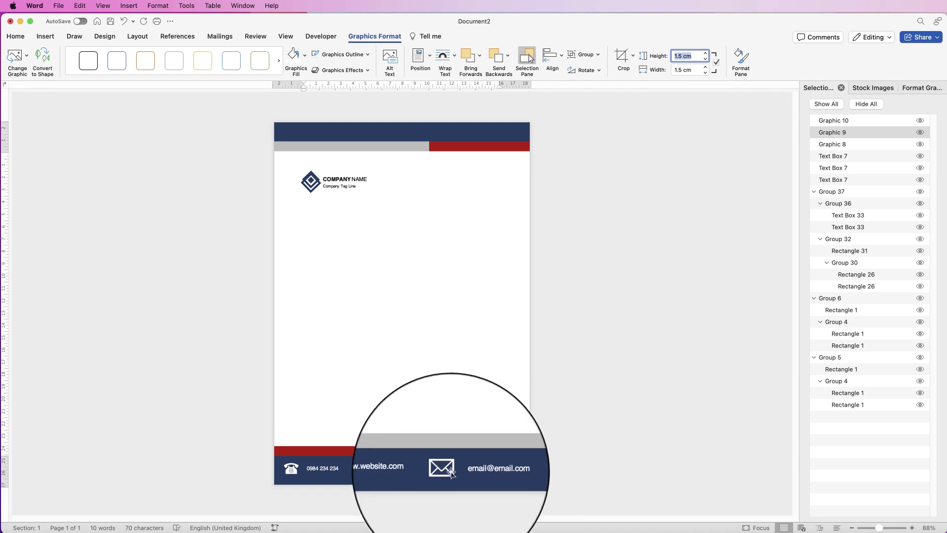
- Set the footer envelope icon's height to 1.5 cm
{"action": "left_click", "coordinate": [445, 469]}
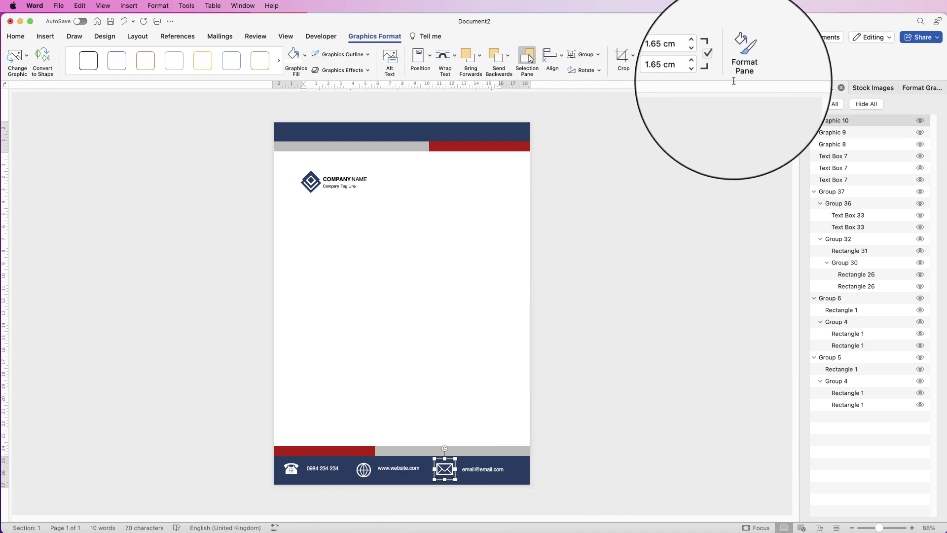
{"action": "left_click", "coordinate": [683, 56]}
{"action": "type", "text": "1.5"}
{"action": "key", "text": "Return"}
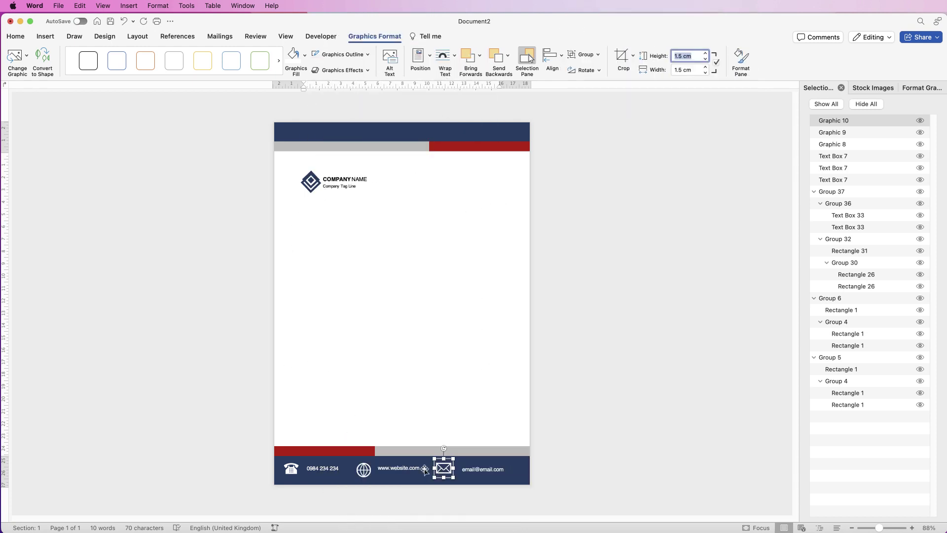
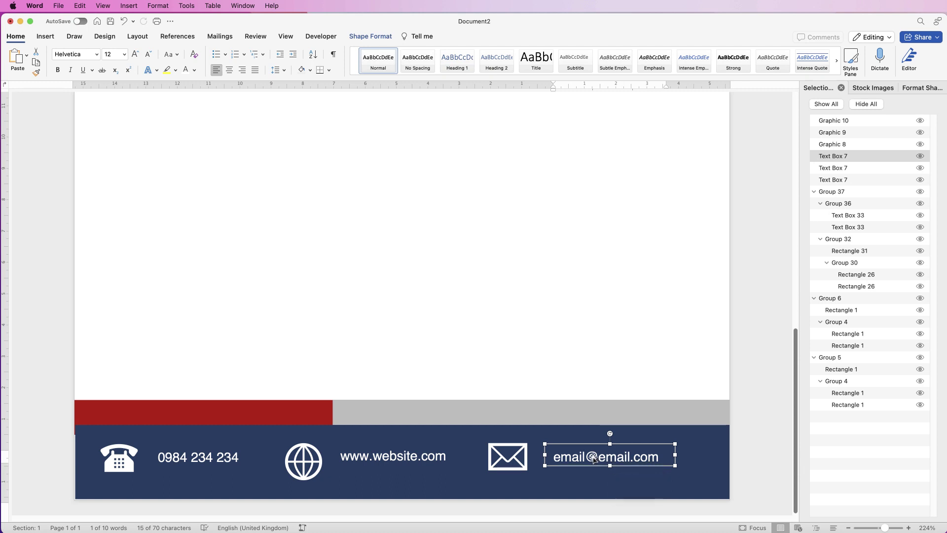
- Move the email text close to the envelope icon, group the two, and shift the group right along the footer
{"action": "left_click_drag", "start_coordinate": [594, 458], "coordinate": [549, 460]}
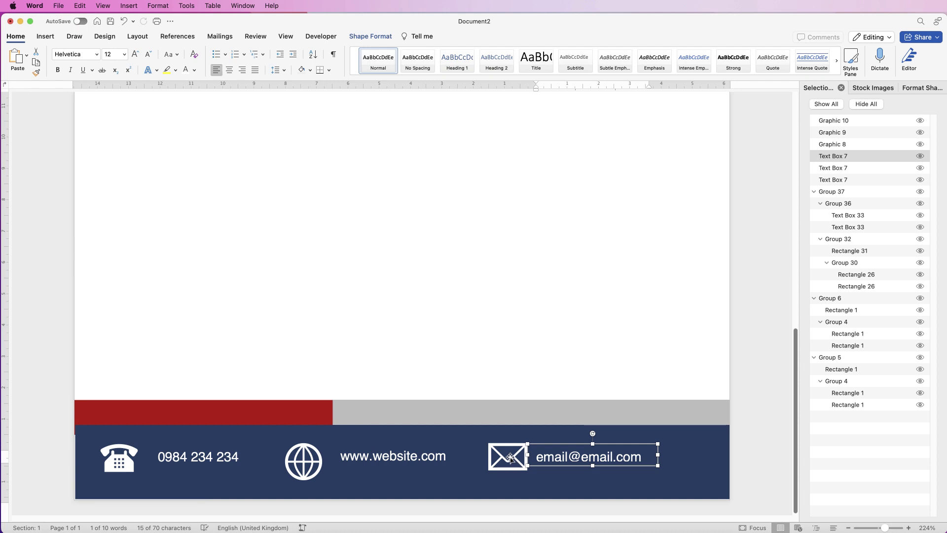
{"action": "key", "text": "Tab"}
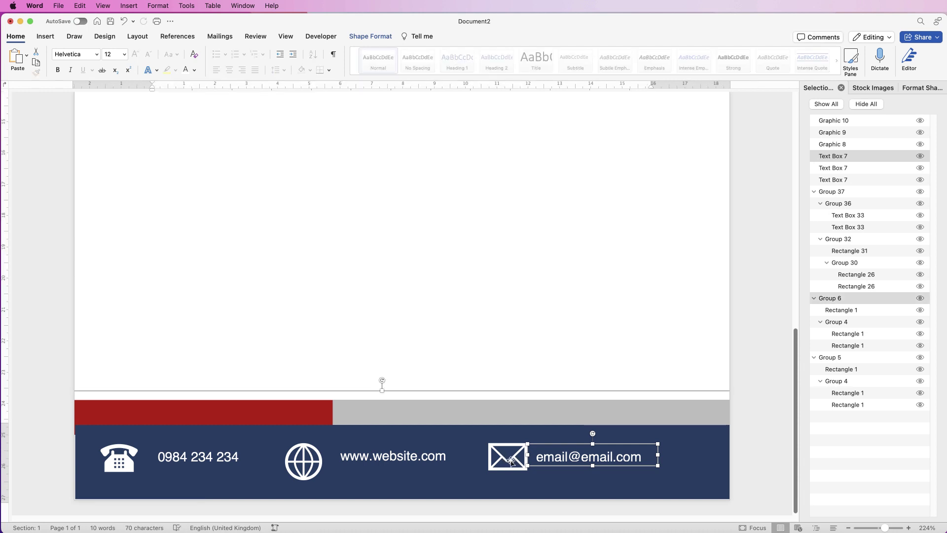
{"action": "key", "text": "Tab"}
{"action": "left_click", "coordinate": [511, 461], "text": "shift"}
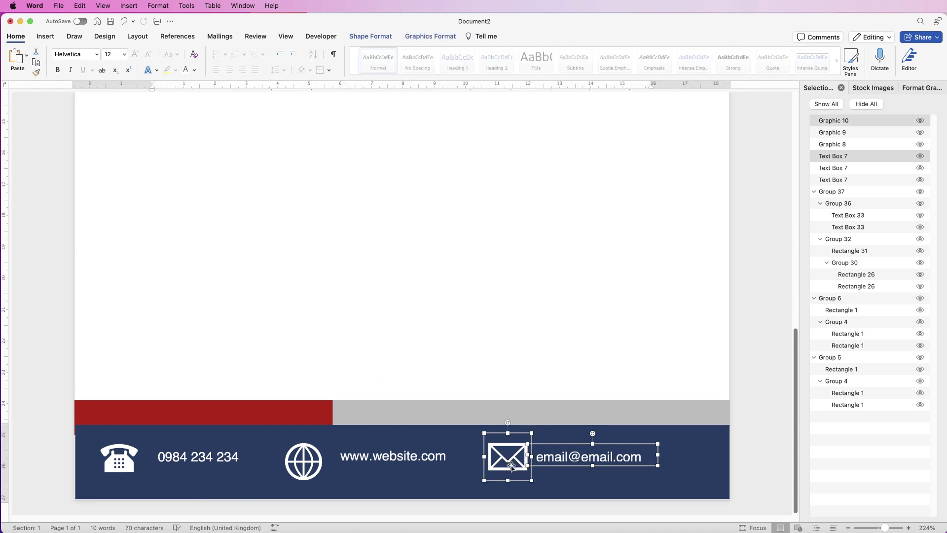
{"action": "left_click", "coordinate": [430, 36]}
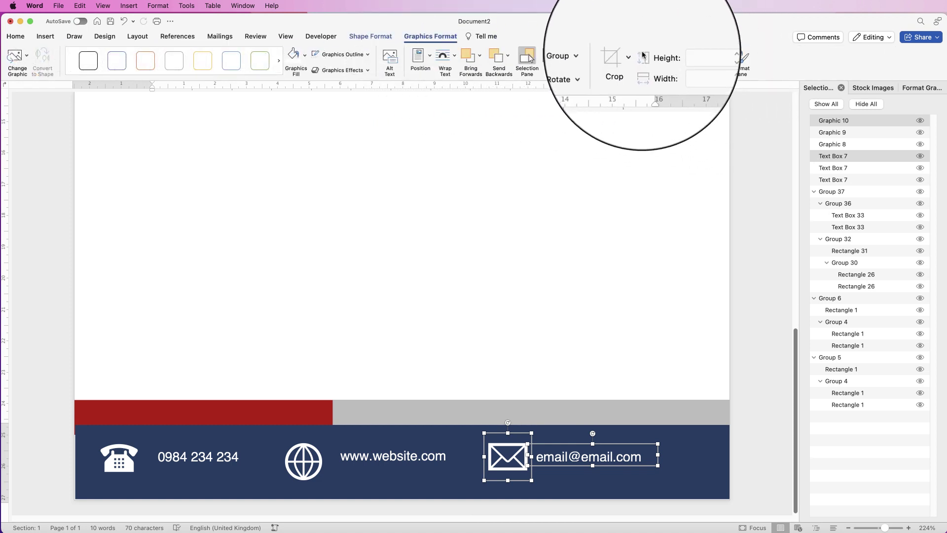
{"action": "left_click", "coordinate": [587, 54]}
{"action": "left_click", "coordinate": [599, 63]}
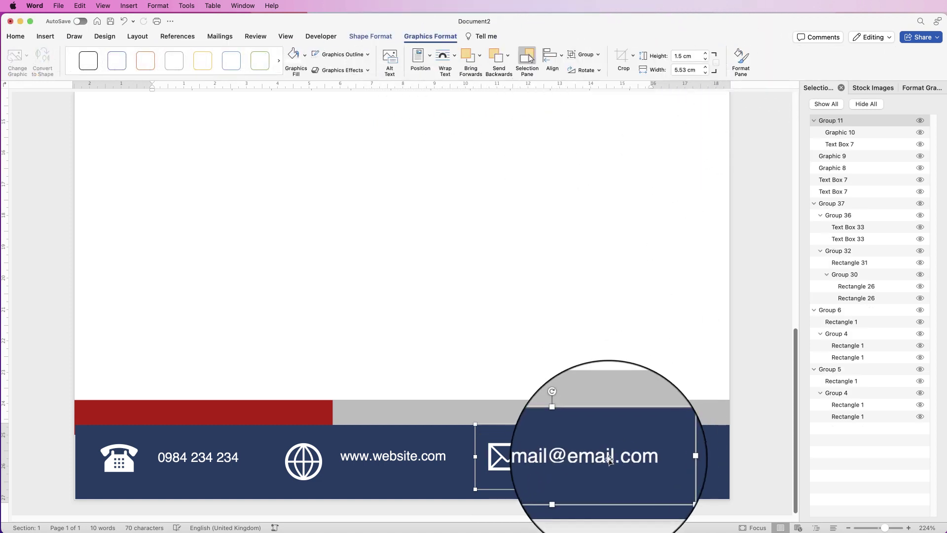
{"action": "mouse_move", "coordinate": [610, 460]}
{"action": "left_mouse_down"}
{"action": "mouse_move", "coordinate": [569, 458]}
{"action": "mouse_move", "coordinate": [599, 457]}
{"action": "left_mouse_up"}
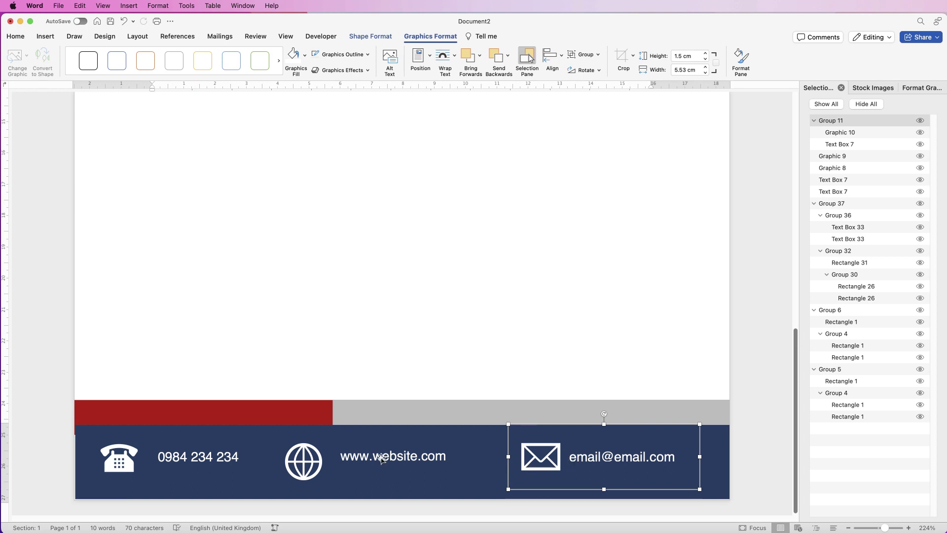
{"action": "left_click_drag", "start_coordinate": [381, 459], "coordinate": [367, 465]}
{"action": "left_click", "coordinate": [383, 390], "text": "shift"}
{"action": "left_click", "coordinate": [303, 461], "text": "shift"}
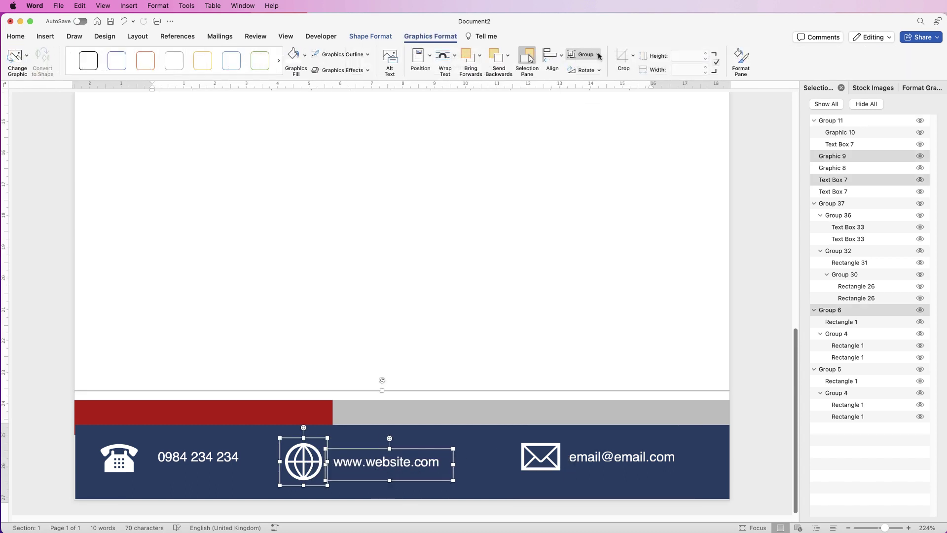
{"action": "left_click", "coordinate": [387, 408], "text": "shift"}
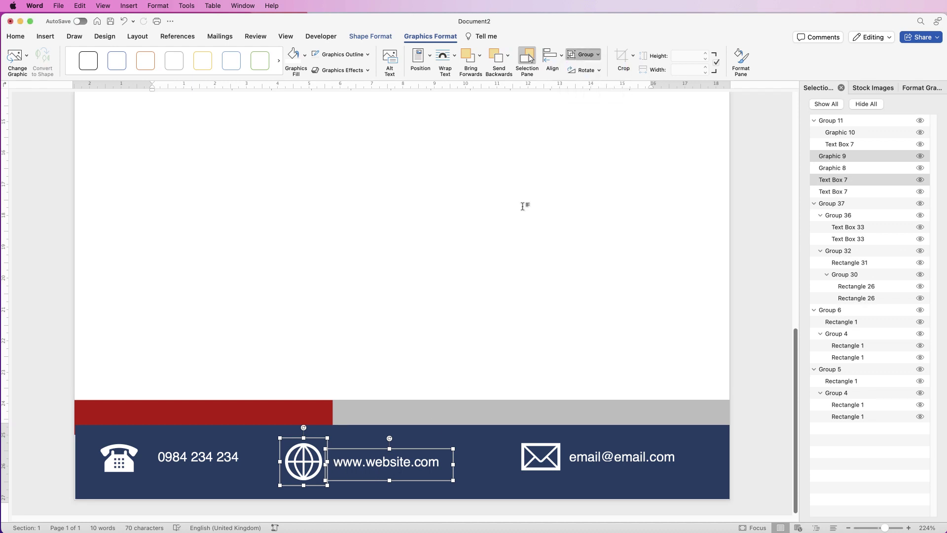
{"action": "key", "text": "super+alt+g"}
- Group the telephone number text with the telephone icon in the footer
{"action": "left_click", "coordinate": [197, 456]}
{"action": "left_click", "coordinate": [119, 458], "text": "shift"}
{"action": "key", "text": "super+alt+g"}
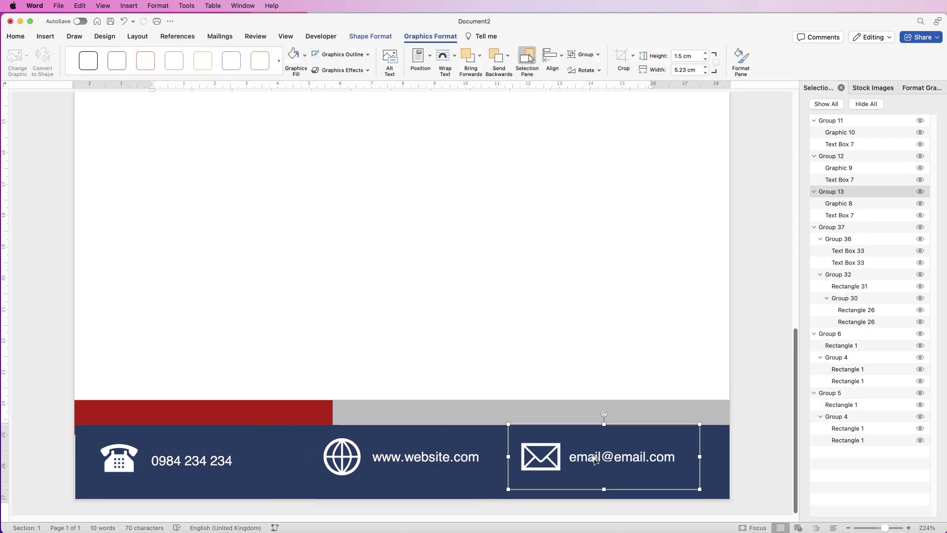
- Distribute the telephone, website and email groups horizontally across the footer bar and align them to the middle
{"action": "left_click_drag", "start_coordinate": [594, 459], "coordinate": [607, 459]}
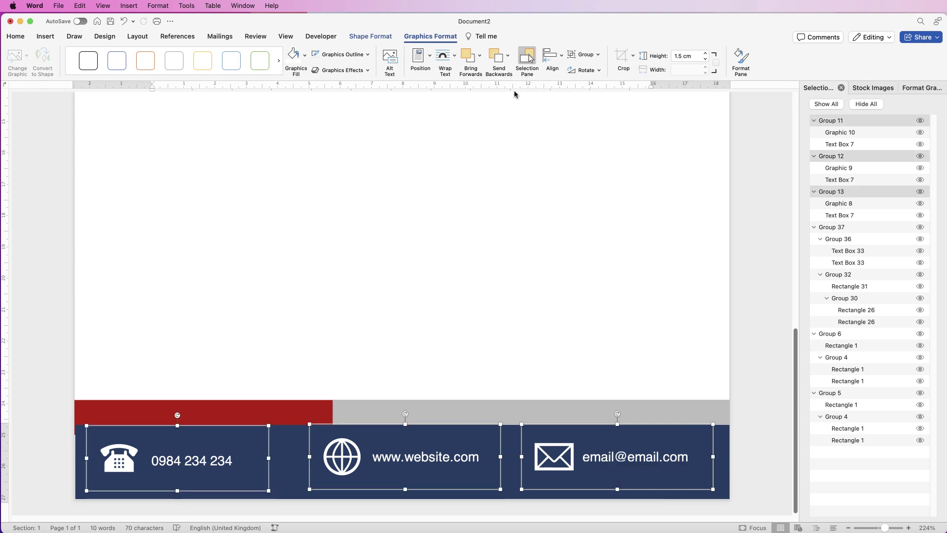
{"action": "left_click", "coordinate": [552, 58]}
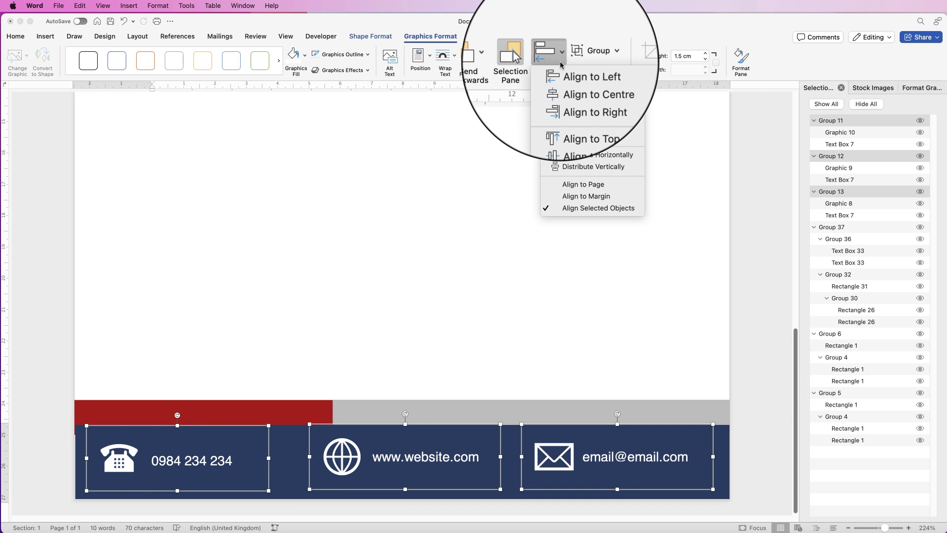
{"action": "left_click", "coordinate": [564, 157]}
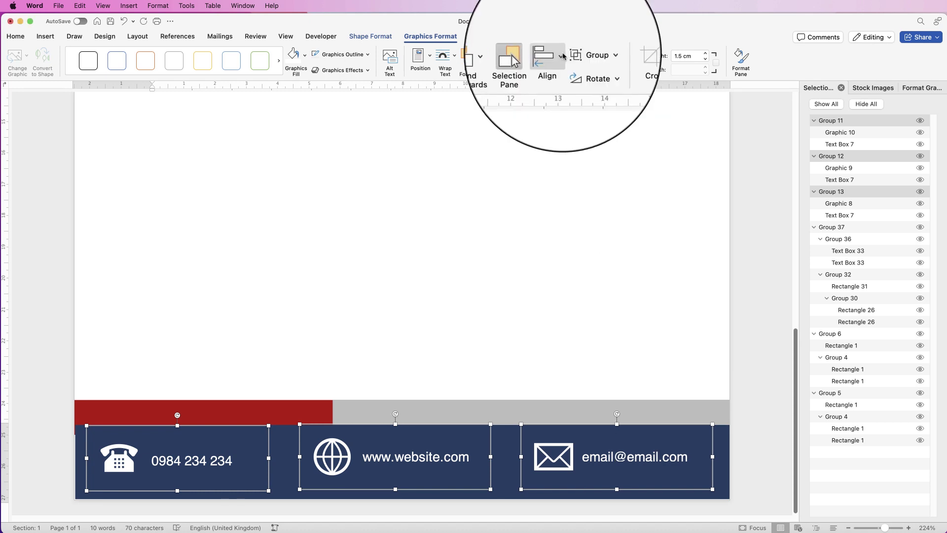
{"action": "left_click", "coordinate": [561, 60]}
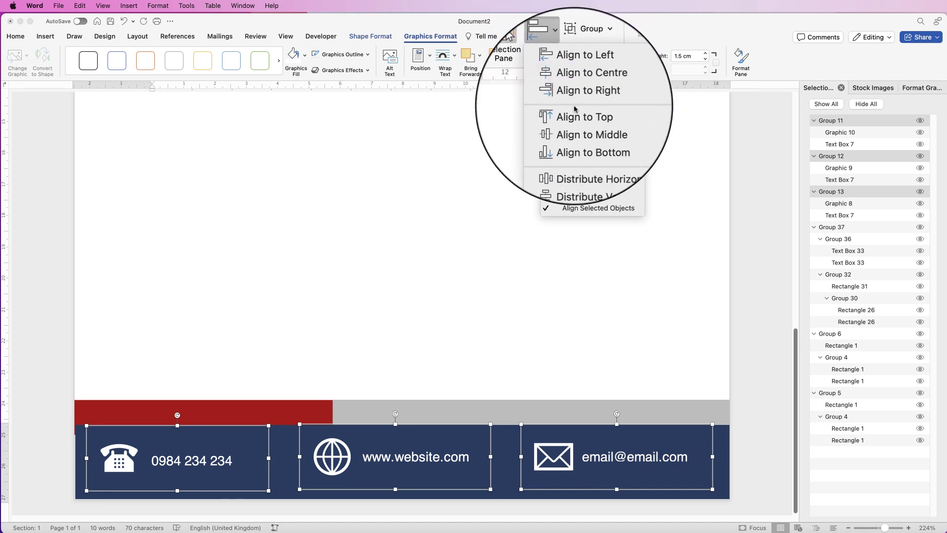
{"action": "left_click", "coordinate": [575, 129]}
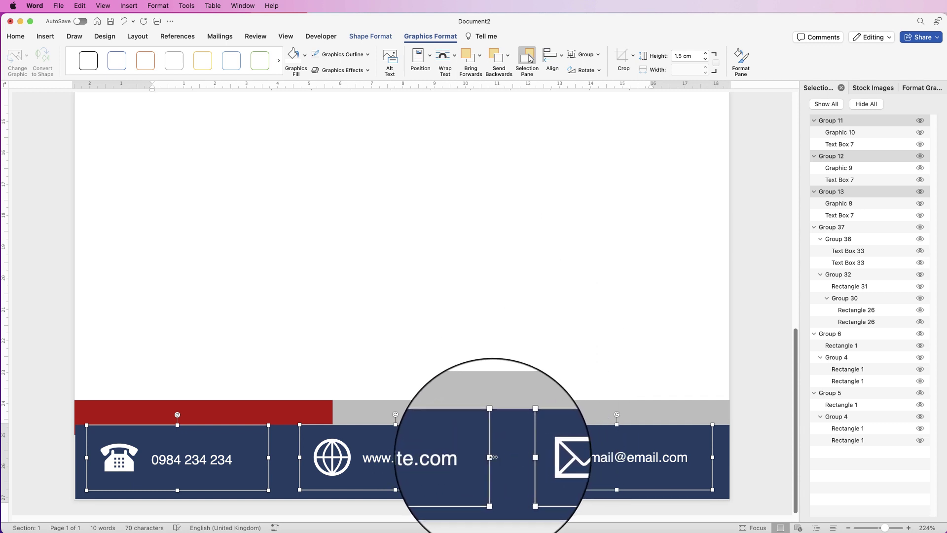
- Group the three footer contact groups together and centre the combined group horizontally
{"action": "left_click", "coordinate": [593, 57]}
{"action": "left_click", "coordinate": [594, 69]}
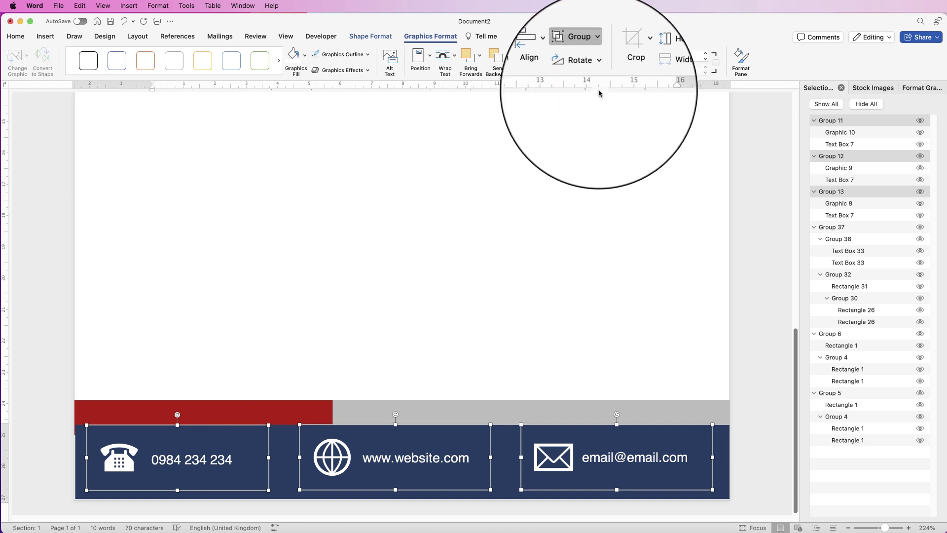
{"action": "left_click_drag", "start_coordinate": [400, 466], "coordinate": [449, 469]}
{"action": "left_click", "coordinate": [430, 36]}
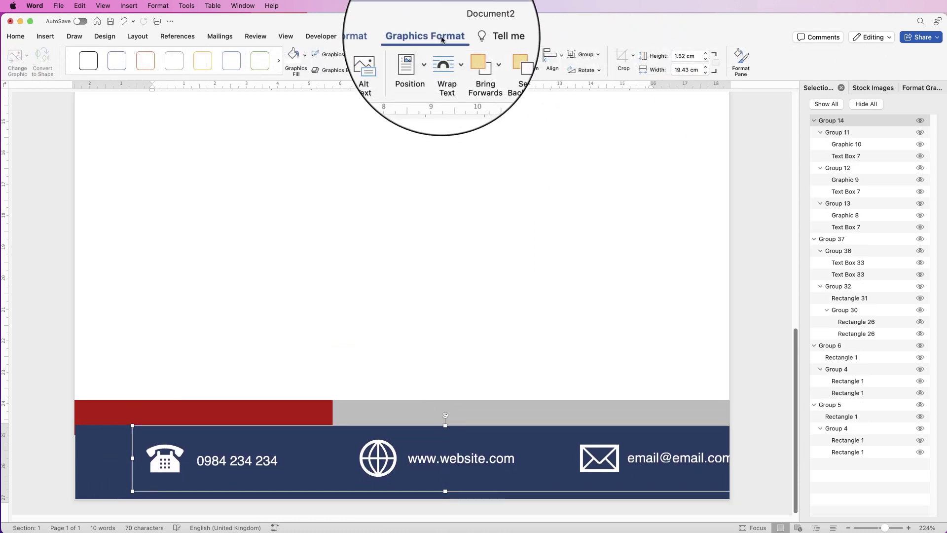
{"action": "left_click", "coordinate": [553, 57]}
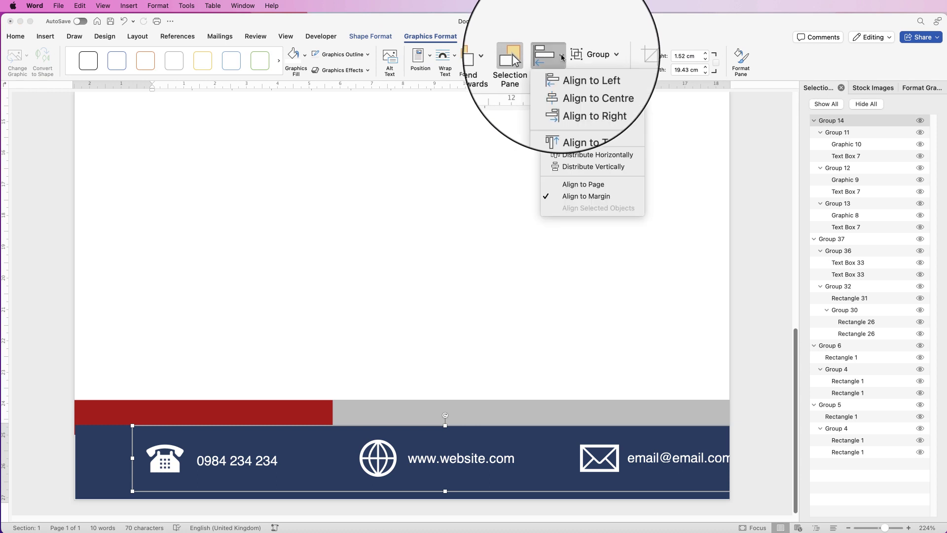
{"action": "left_click", "coordinate": [568, 91]}
- Combine the header bars, logo, footer bars and contact details into a single group
{"action": "left_click", "coordinate": [878, 527]}
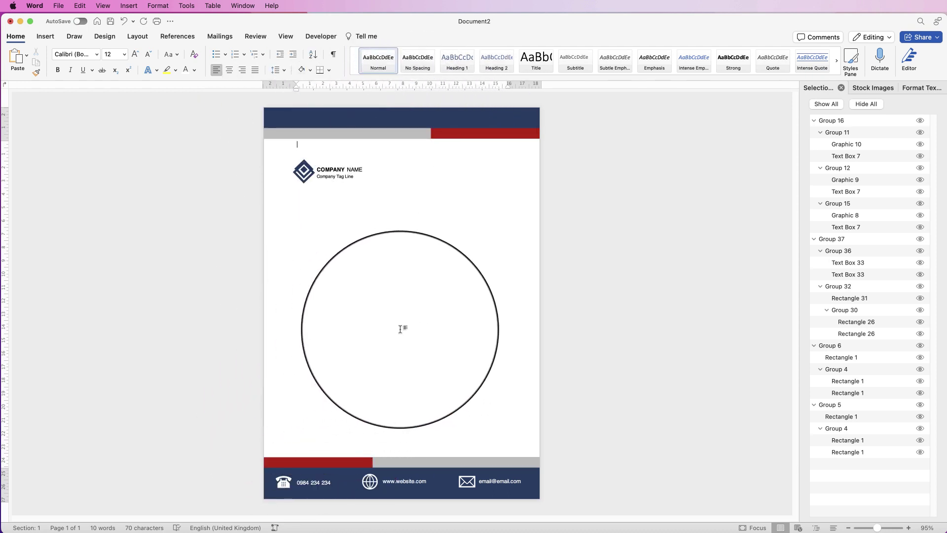
{"action": "left_click", "coordinate": [399, 126]}
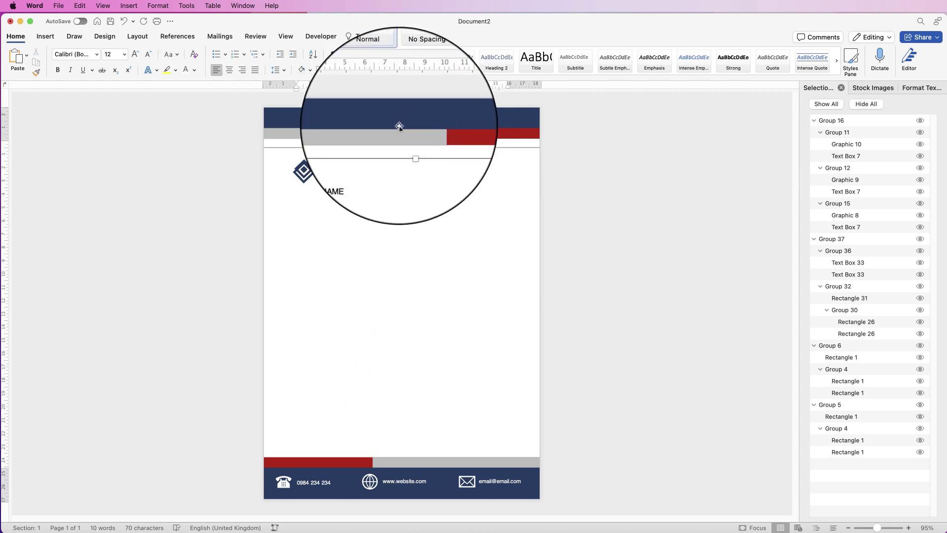
{"action": "left_click", "coordinate": [338, 180], "text": "shift"}
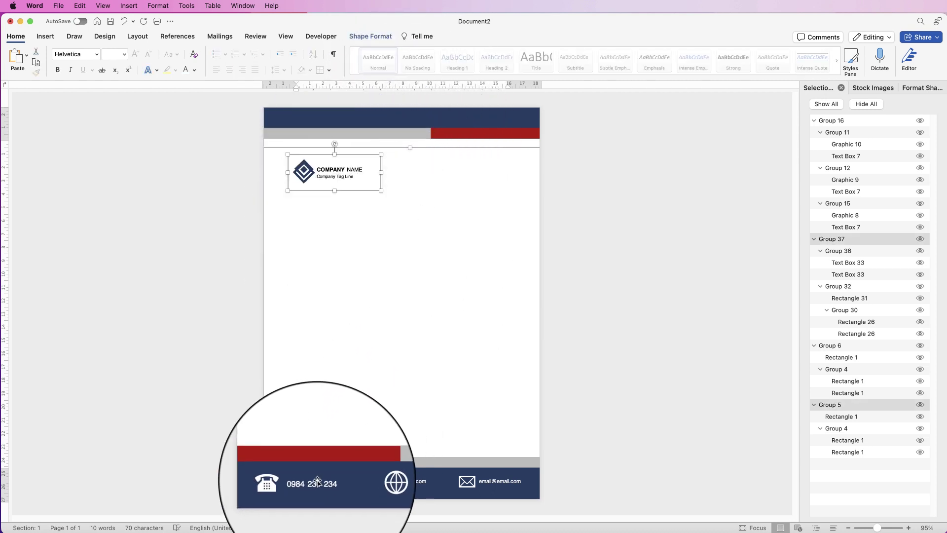
{"action": "left_click", "coordinate": [397, 463], "text": "shift"}
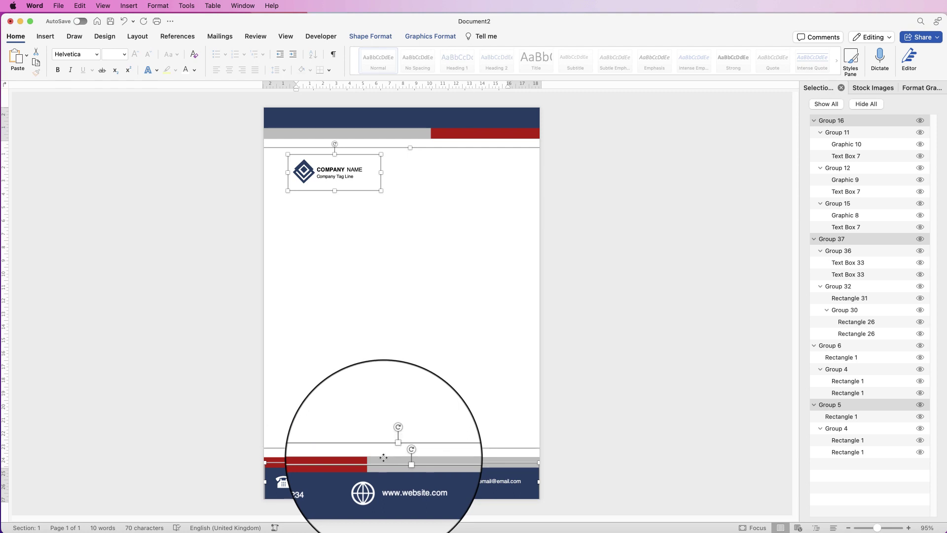
{"action": "left_click", "coordinate": [430, 36]}
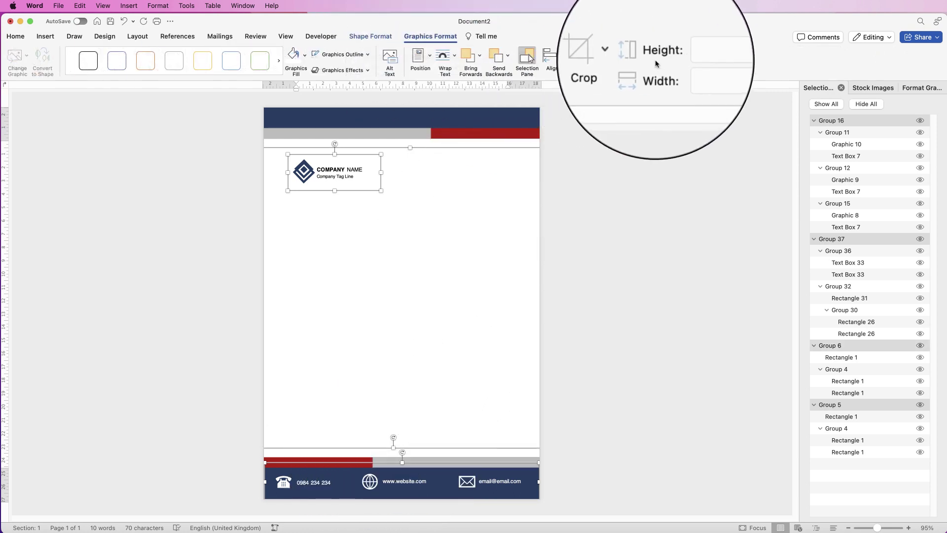
{"action": "left_click", "coordinate": [589, 55]}
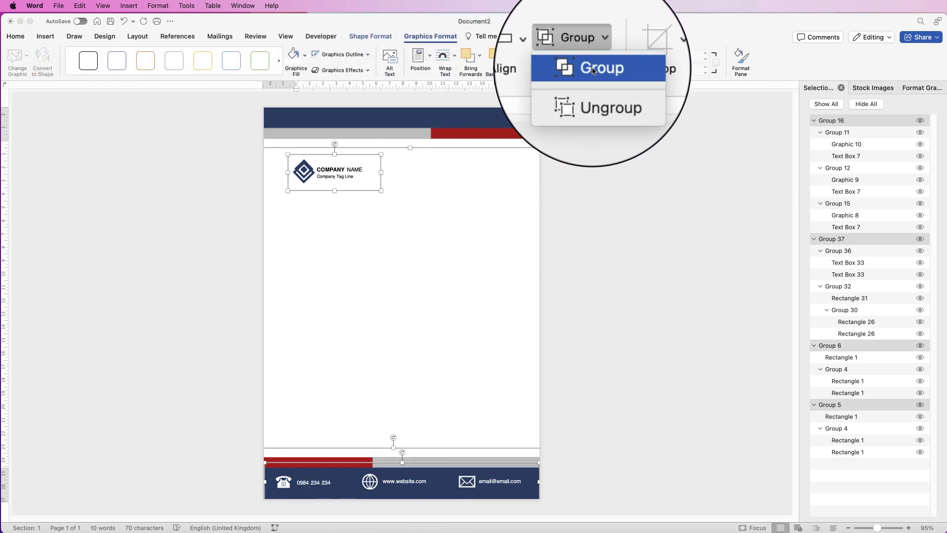
{"action": "left_click", "coordinate": [593, 70]}
- Cut the complete letterhead group from the page body, paste it into the page header, and return to the body
{"action": "left_click", "coordinate": [15, 36]}
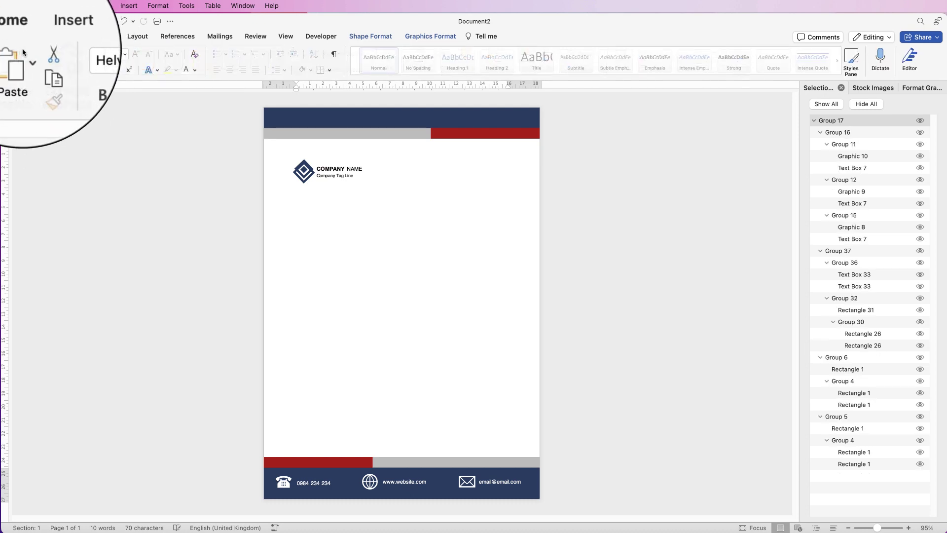
{"action": "left_click", "coordinate": [36, 55]}
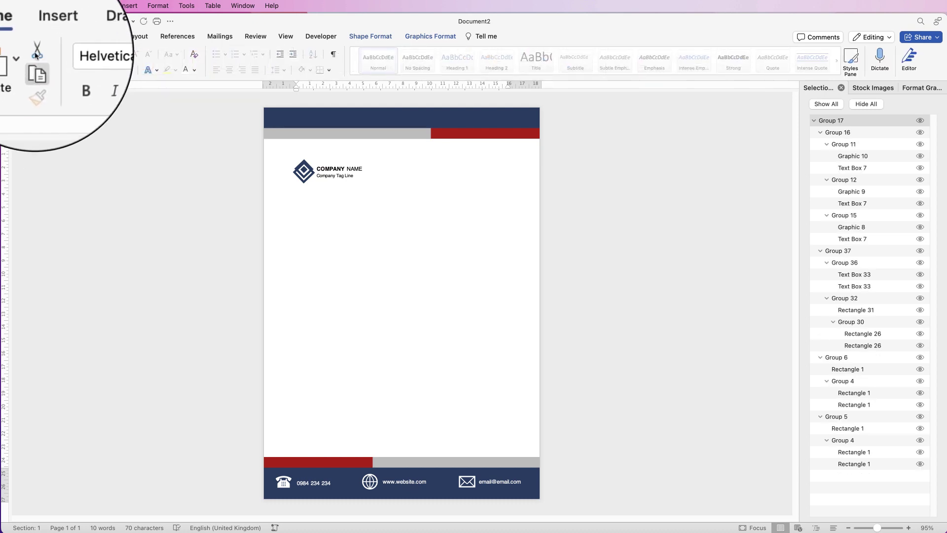
{"action": "left_click", "coordinate": [37, 51]}
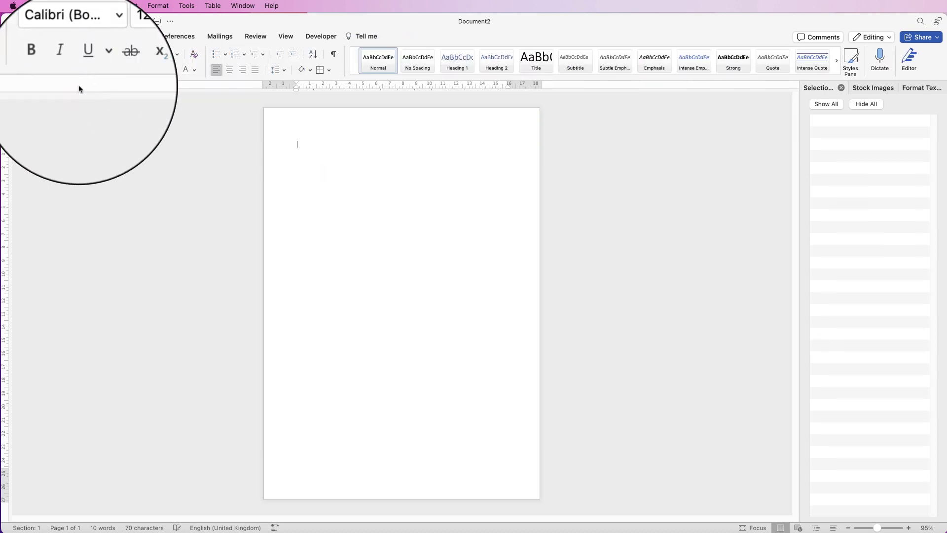
{"action": "double_click", "coordinate": [323, 119]}
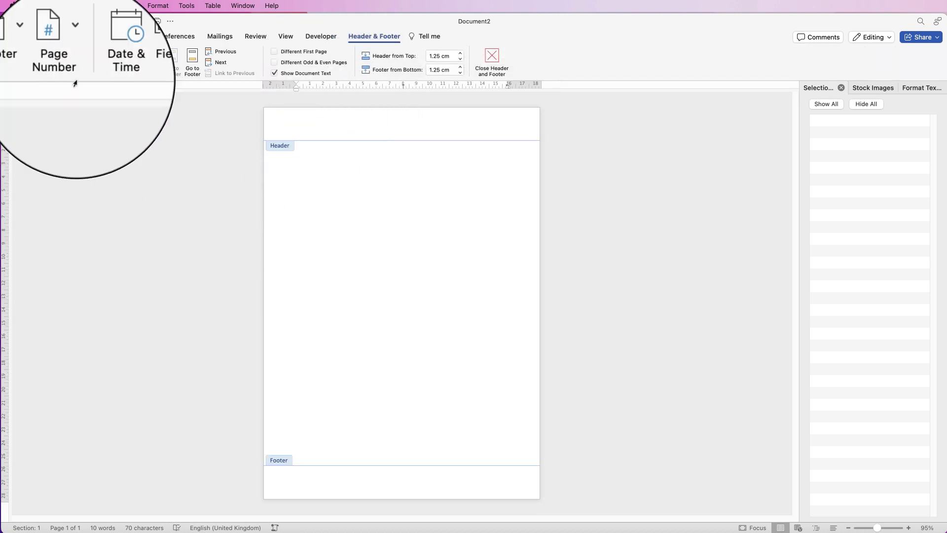
{"action": "left_click", "coordinate": [23, 36]}
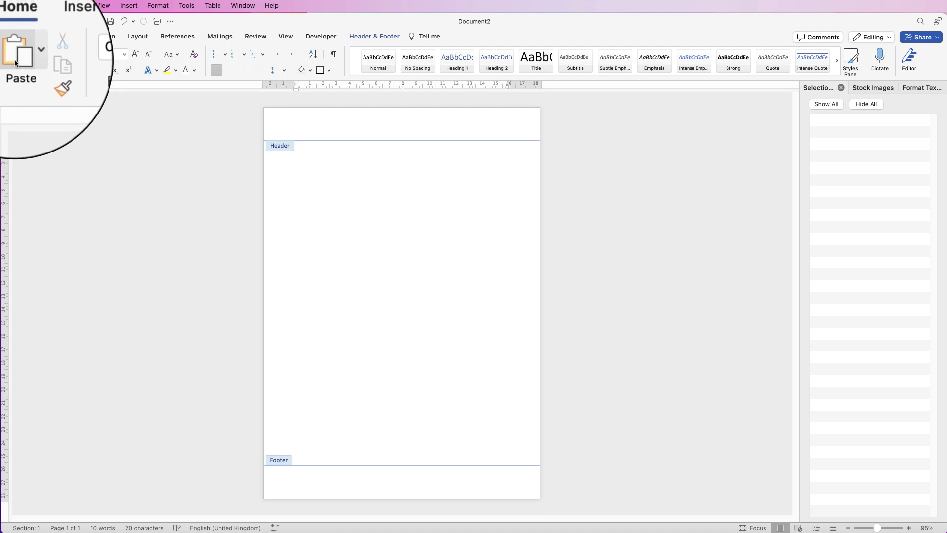
{"action": "left_click", "coordinate": [18, 58]}
{"action": "left_click_drag", "start_coordinate": [317, 148], "coordinate": [355, 128]}
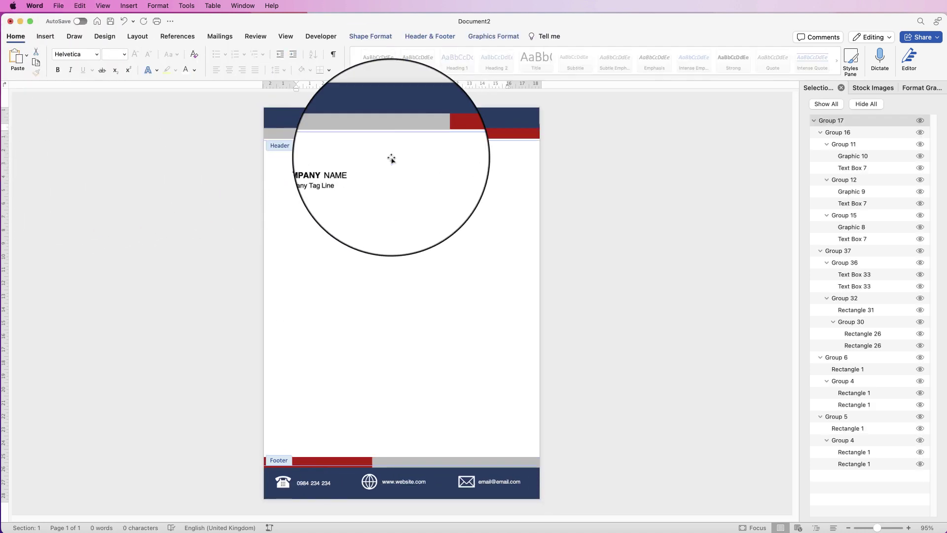
{"action": "double_click", "coordinate": [380, 284]}
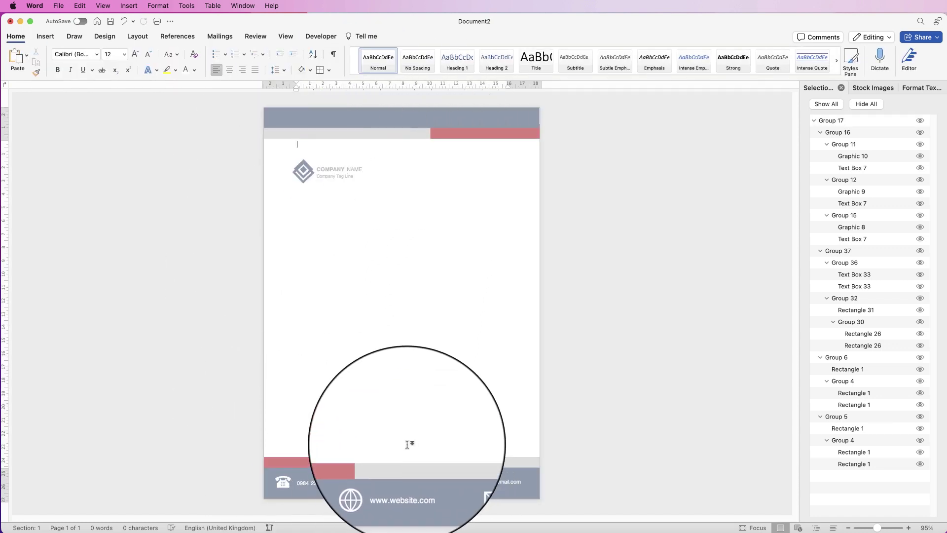
- Test text entry in the page body with "sdf" and delete it again
{"action": "key", "text": "super+a"}
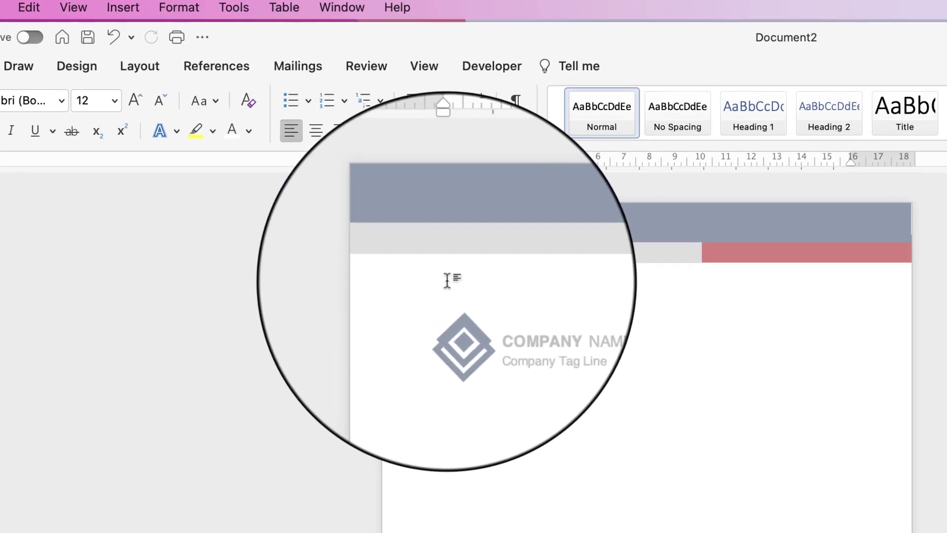
{"action": "type", "text": "sdf"}
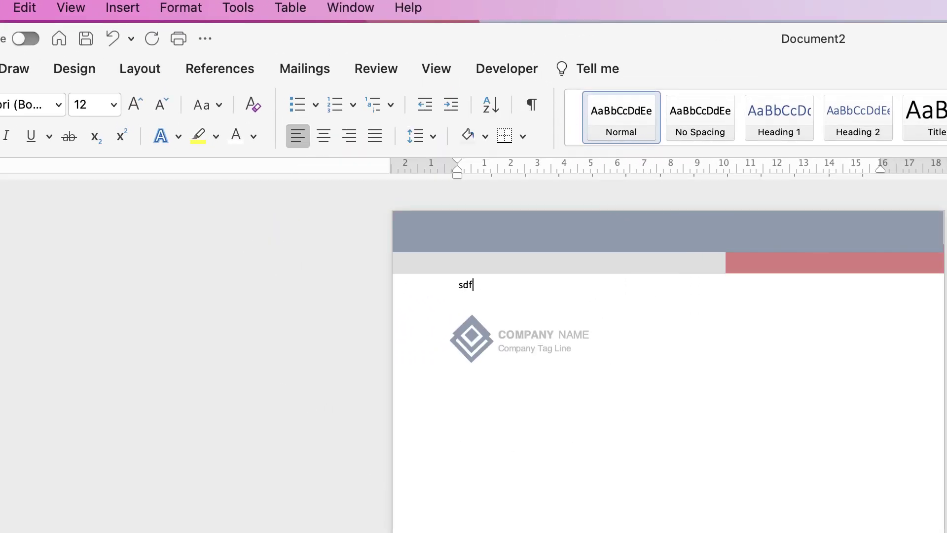
{"action": "key", "text": "BackSpace"}
{"action": "key", "text": "BackSpace"}
{"action": "key", "text": "BackSpace"}
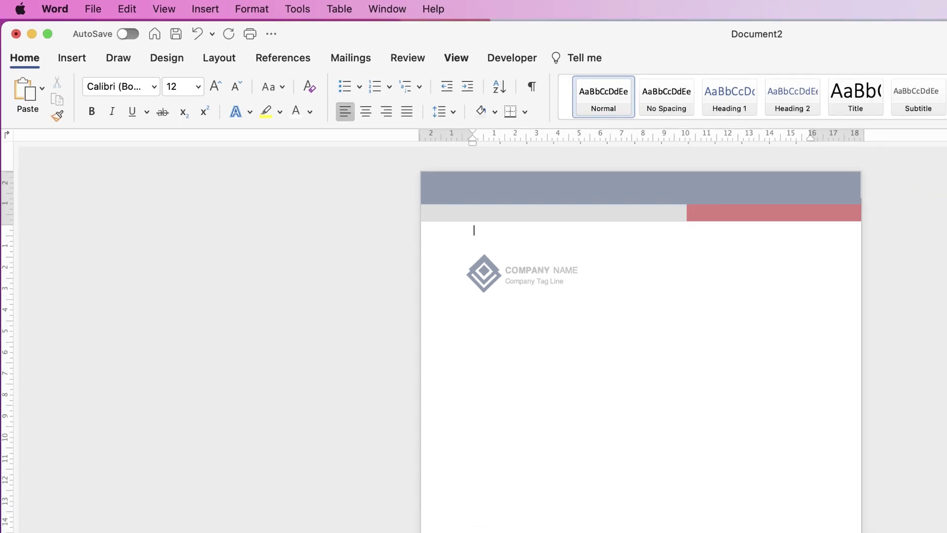
- Increase the page's top margin to about 6 cm using the vertical ruler, so body text starts below the logo
{"action": "left_click", "coordinate": [456, 58]}
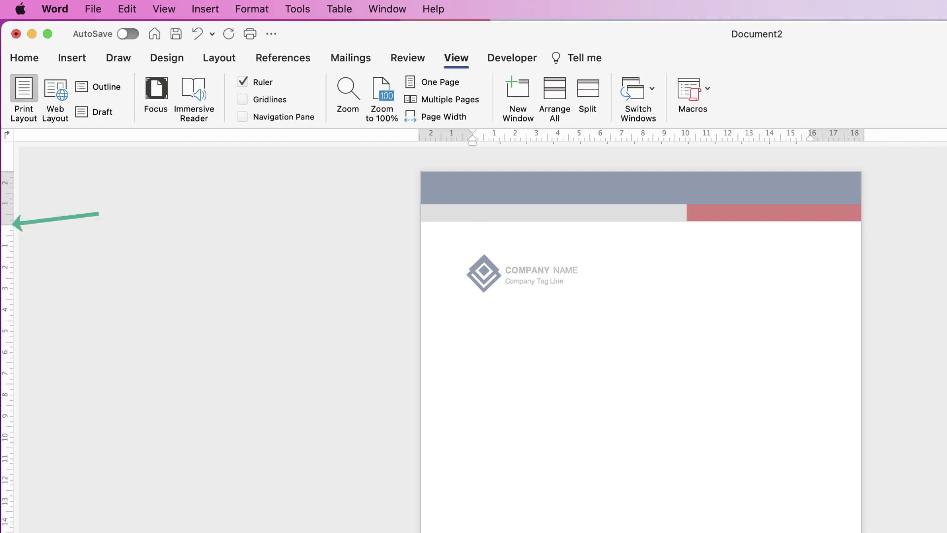
{"action": "left_click_drag", "start_coordinate": [7, 225], "coordinate": [7, 296]}
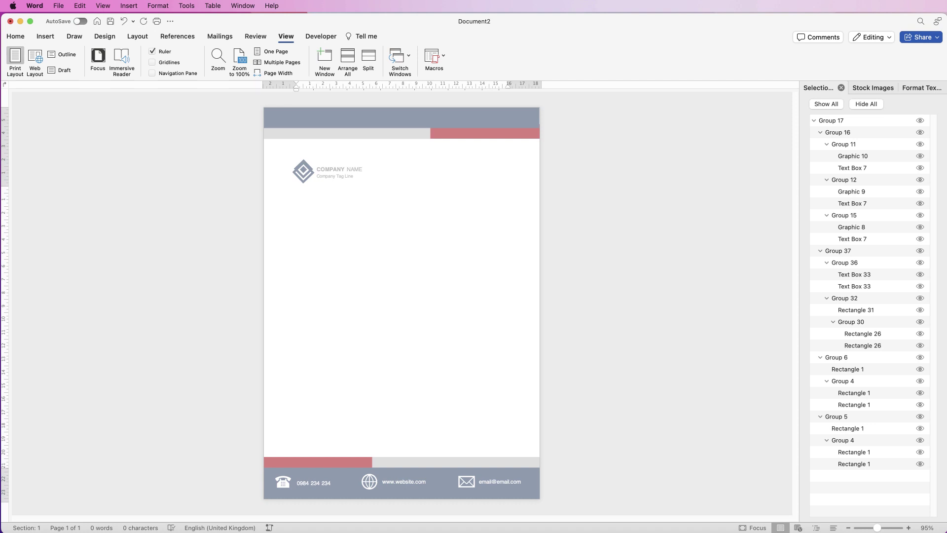
- Draw a text box about 10.8 × 5.08 cm below the logo and fill it with a right-aligned placeholder address and the date 01 Jan 24
{"action": "left_click", "coordinate": [45, 36]}
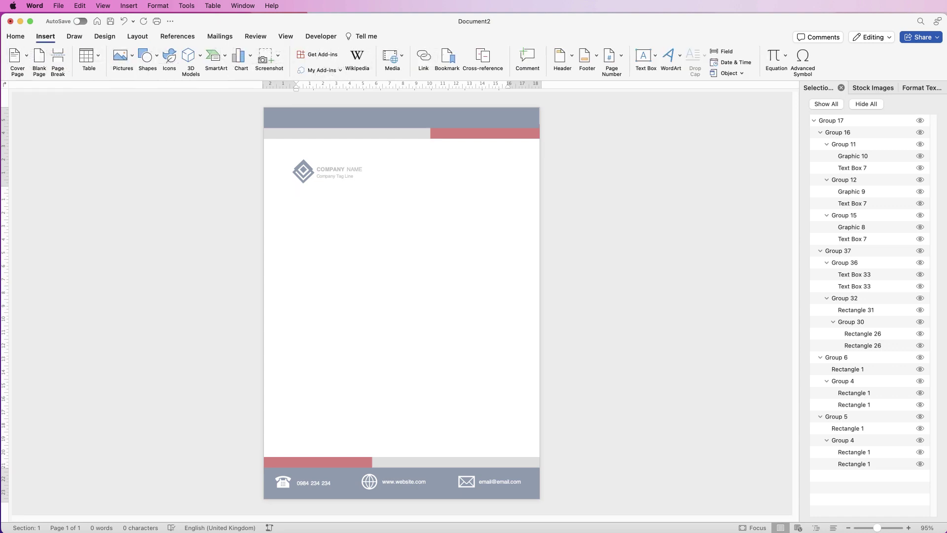
{"action": "left_click", "coordinate": [644, 57]}
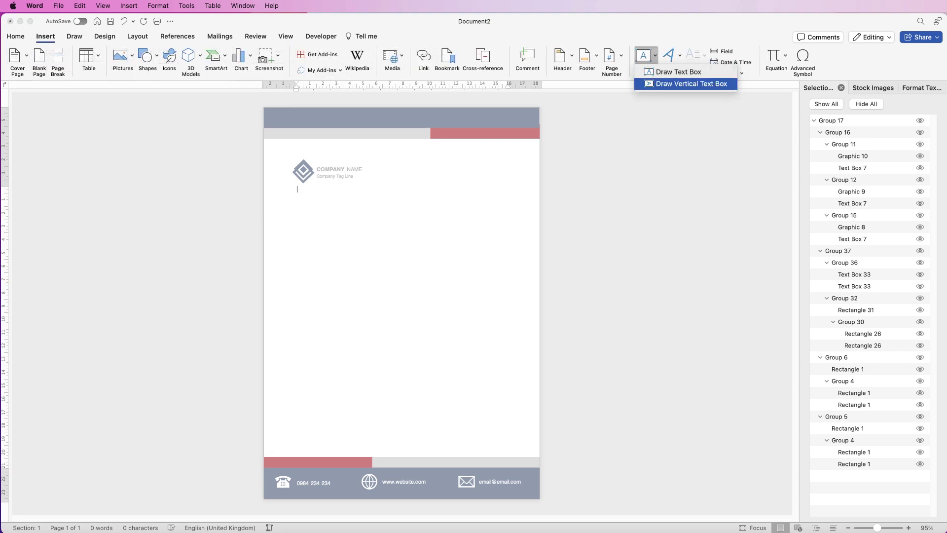
{"action": "left_click", "coordinate": [679, 72]}
{"action": "mouse_move", "coordinate": [316, 215]}
{"action": "left_mouse_down"}
{"action": "mouse_move", "coordinate": [323, 262]}
{"action": "mouse_move", "coordinate": [459, 283]}
{"action": "left_mouse_up"}
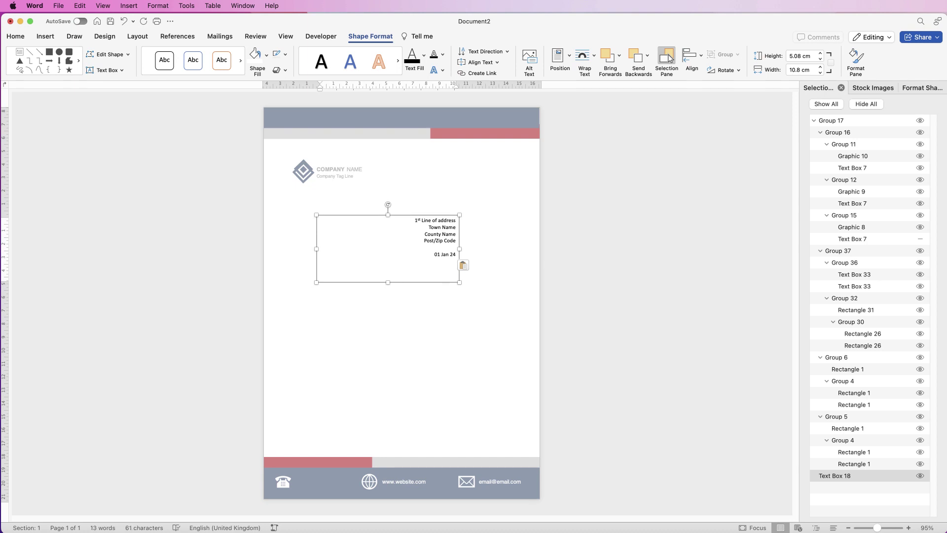
{"action": "left_click", "coordinate": [15, 36]}
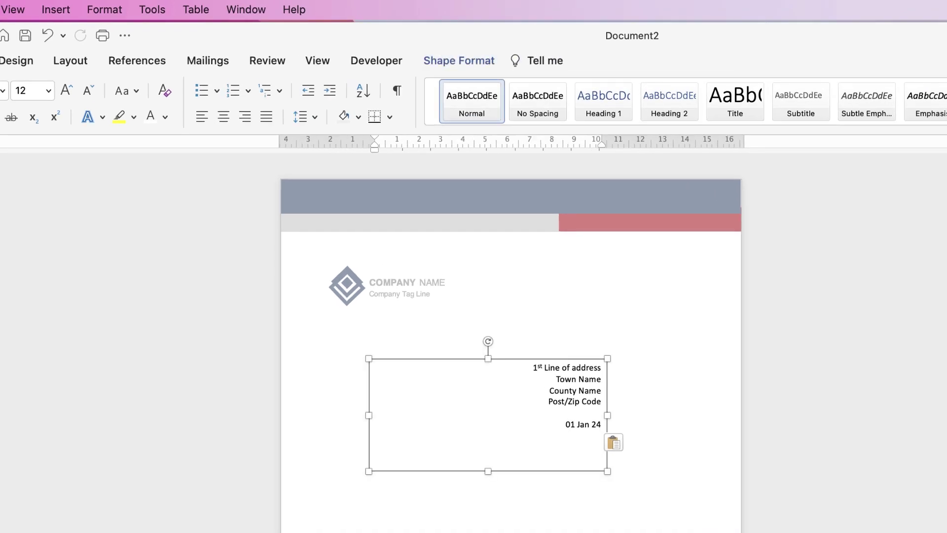
- Remove the outline from the address text box
{"action": "left_click", "coordinate": [459, 61]}
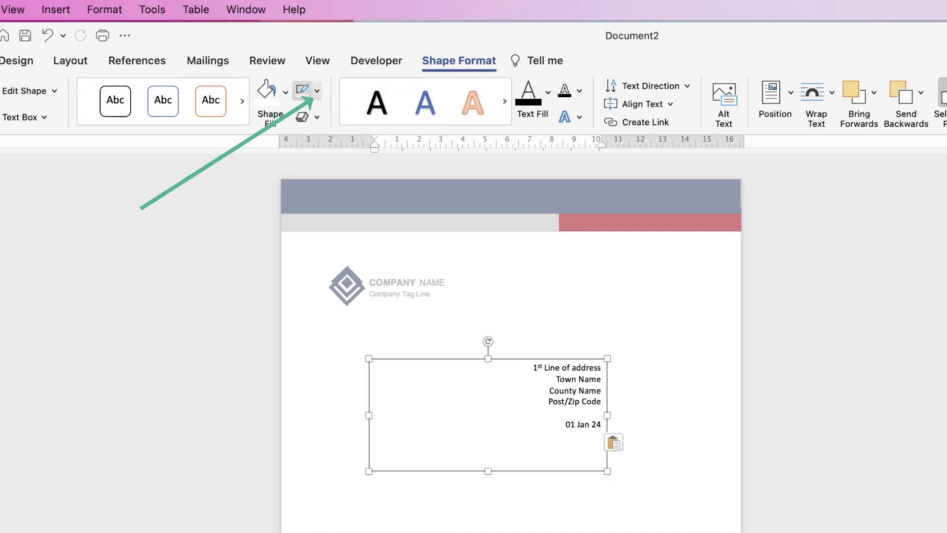
{"action": "left_click", "coordinate": [317, 90]}
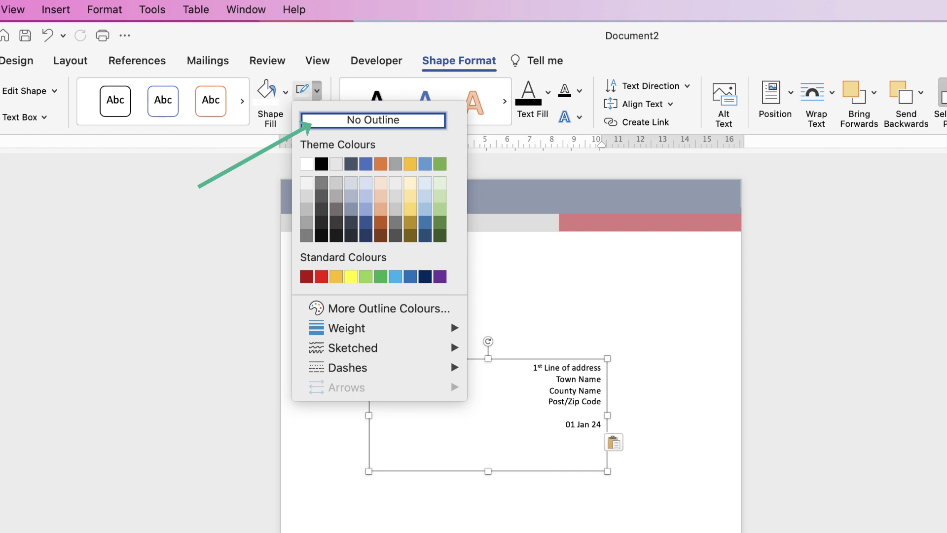
{"action": "key", "text": "Return"}
- Shrink the address text box to about 4.03 × 3.48 cm and place it level with the logo near the page's right margin
{"action": "left_click_drag", "start_coordinate": [368, 471], "coordinate": [518, 435]}
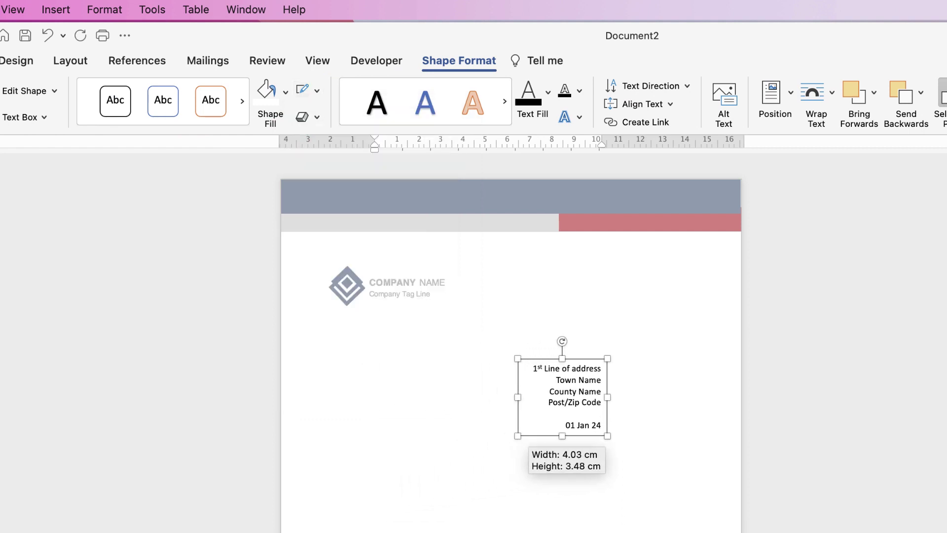
{"action": "left_click_drag", "start_coordinate": [575, 400], "coordinate": [547, 309]}
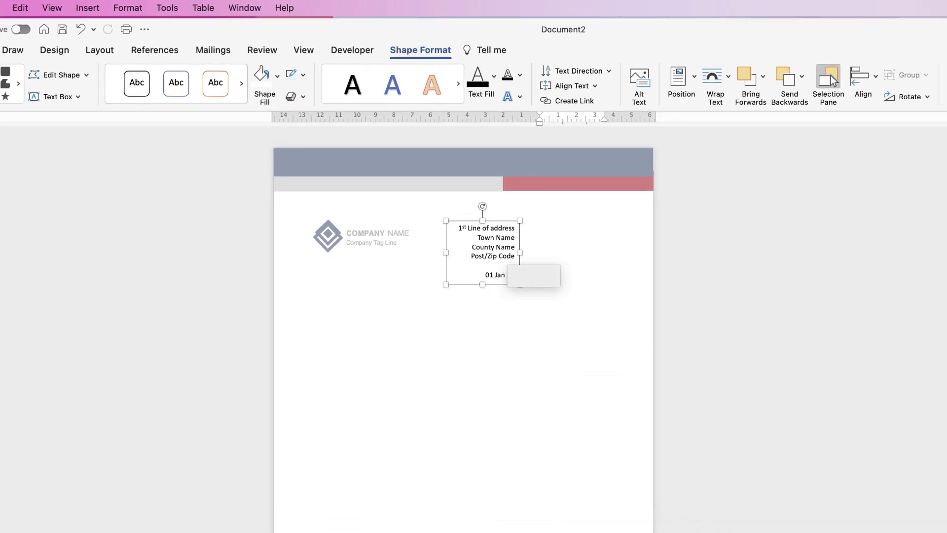
{"action": "left_click", "coordinate": [833, 82]}
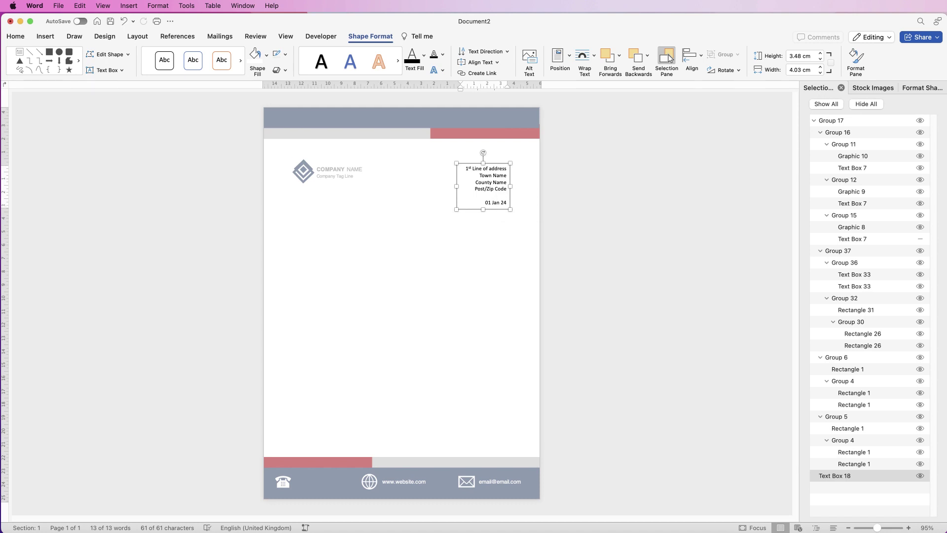
- Duplicate the address box below the logo, clear its text, and enlarge the copy to about 15.11 × 16.19 cm for the letter
{"action": "left_click_drag", "start_coordinate": [499, 188], "coordinate": [373, 286]}
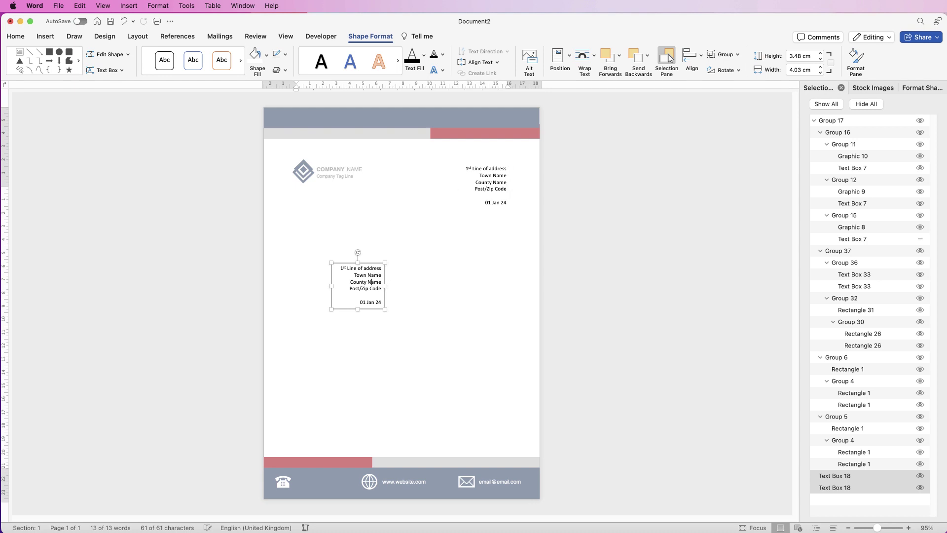
{"action": "left_click_drag", "start_coordinate": [385, 309], "coordinate": [506, 428]}
{"action": "left_click_drag", "start_coordinate": [331, 429], "coordinate": [307, 433]}
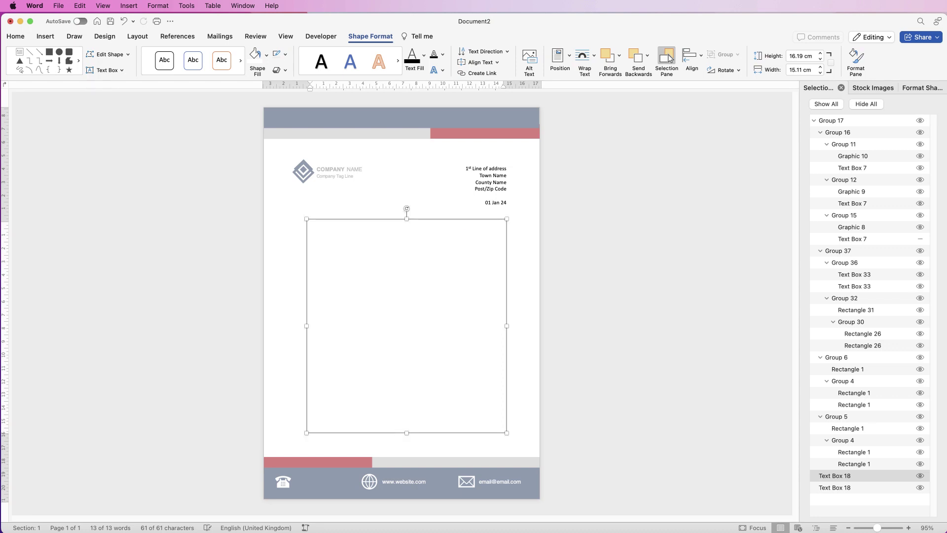
- Left-align the large text box and fill it with a sample letter running from "Dear Recipient" to "Yours Sincerely"
{"action": "left_click", "coordinate": [15, 36]}
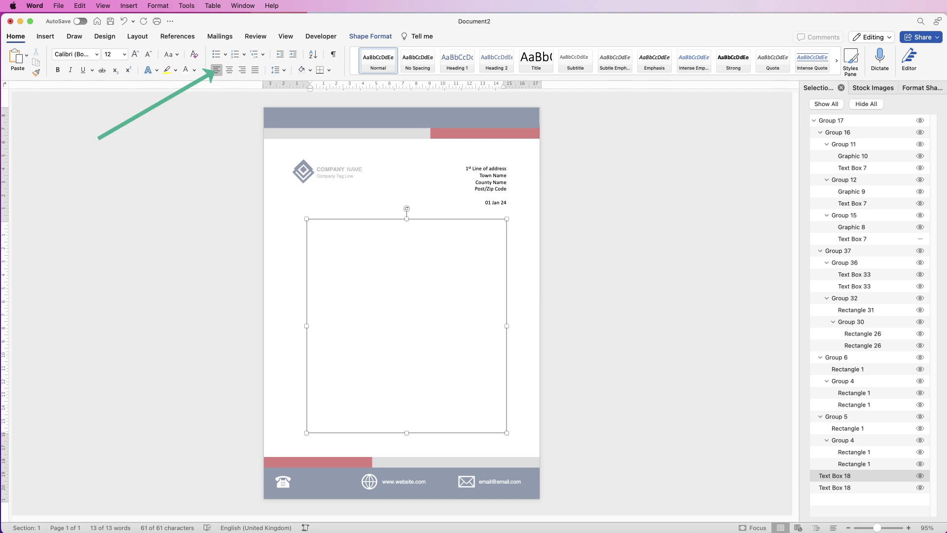
{"action": "left_click", "coordinate": [920, 428]}
{"action": "type", "text": "Dear Recipient  Video provides a powerful way to help you prove your point. When you click Online Video, you can paste in the embed code for the video you want to add. You can also type a keyword to search online for the video that best fits your document. To make your document look professionally produced, Word provides header, footer, cover page and text box designs that complement each other.  For example, you can add a matching cover page, header and sidebar. Click Insert, then choose the elements you want from the different galleries. Themes and styles also help to keep your document coordinated. When you click Design and choose a new Theme, the pictures, charts and SmartArt graphics change to match your new theme.  When you apply styles, your headings change to match the new theme. Save time in Word with new buttons that show up where you need them. To change the way a picture fits in your document, click it and a button for layout options appears next to it. When you work on a table, click where you want to add a row or a column, then click the plus sign.  Reading is easier, too, in the new Reading view. You can collapse parts of the document and focus on the text you want. If you need to stop reading before you reach the end, Word remembers where you finished – even on another device. Video provides a powerful way to help you prove your point.  Yours Sincerely   Lisa Doe"}
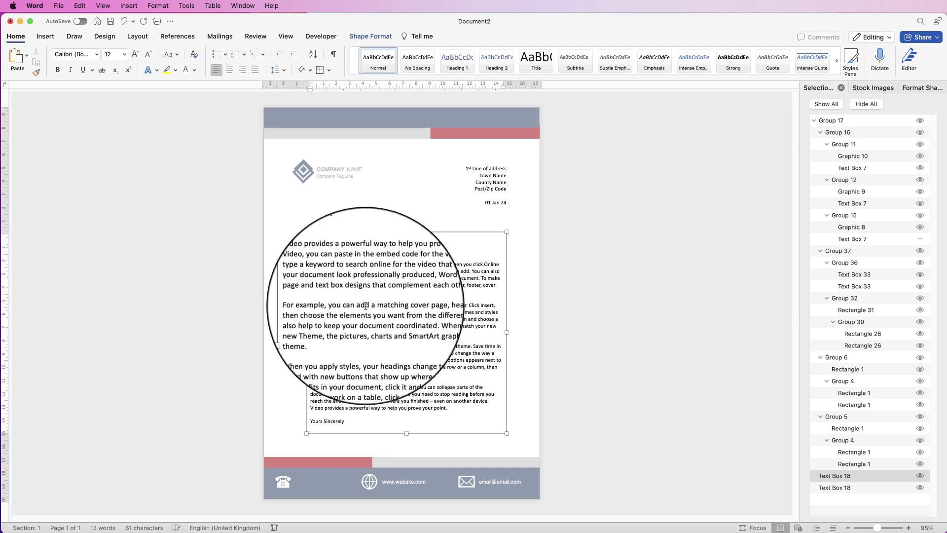
- Reposition the letter text box below the date and centre it horizontally between the margins
{"action": "left_click_drag", "start_coordinate": [370, 311], "coordinate": [346, 285]}
{"action": "mouse_move", "coordinate": [382, 429]}
{"action": "left_mouse_down"}
{"action": "mouse_move", "coordinate": [397, 423]}
{"action": "mouse_move", "coordinate": [387, 412]}
{"action": "mouse_move", "coordinate": [376, 428]}
{"action": "mouse_move", "coordinate": [375, 416]}
{"action": "left_mouse_up"}
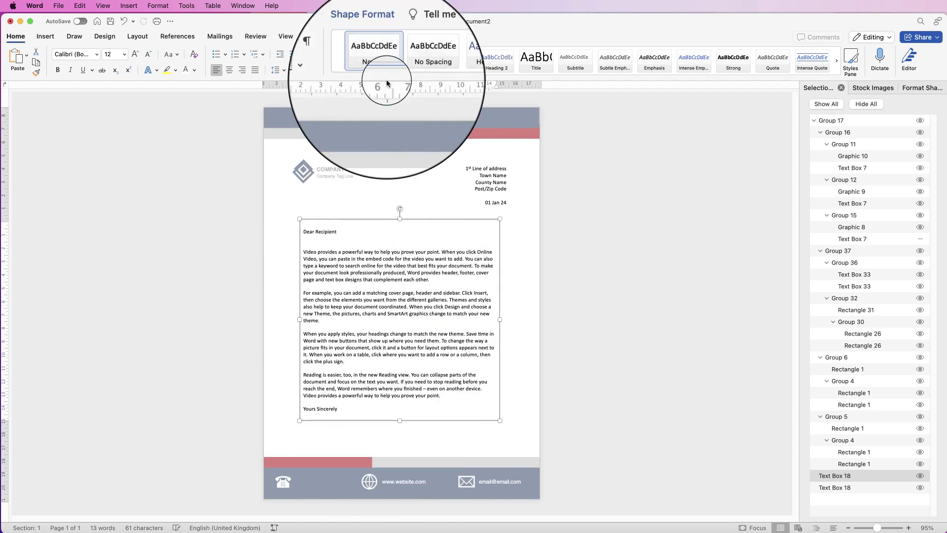
{"action": "left_click", "coordinate": [370, 37]}
{"action": "left_click", "coordinate": [699, 55]}
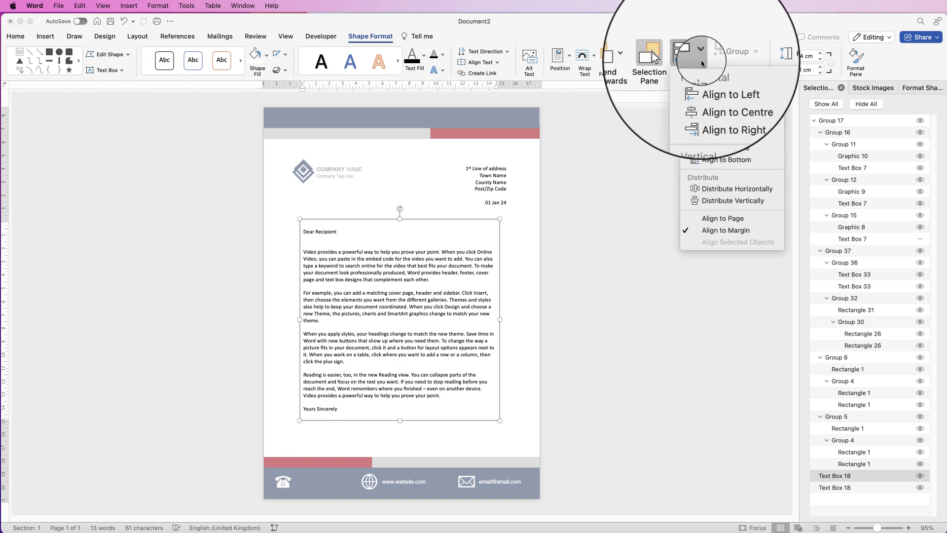
{"action": "left_click", "coordinate": [711, 90]}
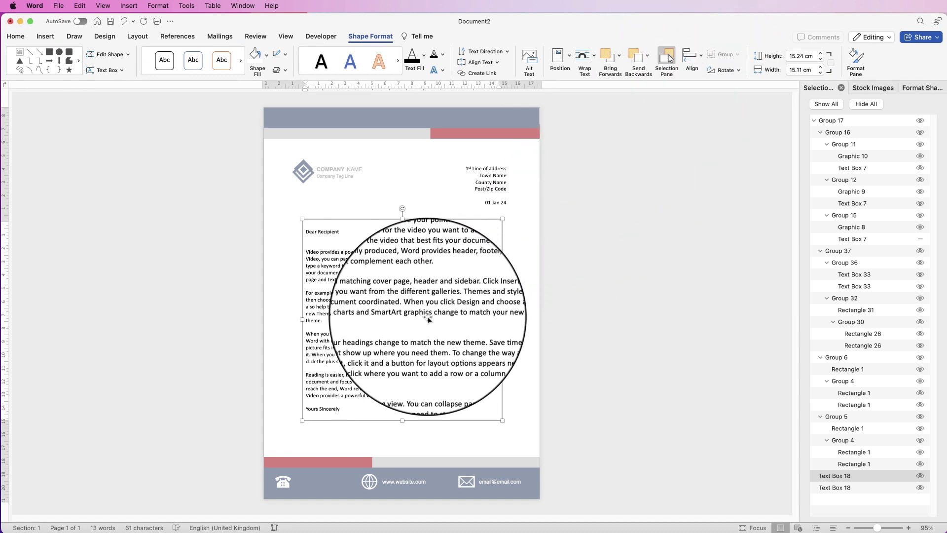
- Enlarge the letter text box to about 16.52 × 16.84 cm and shift it back within the page margins
{"action": "left_click_drag", "start_coordinate": [402, 421], "coordinate": [402, 442]}
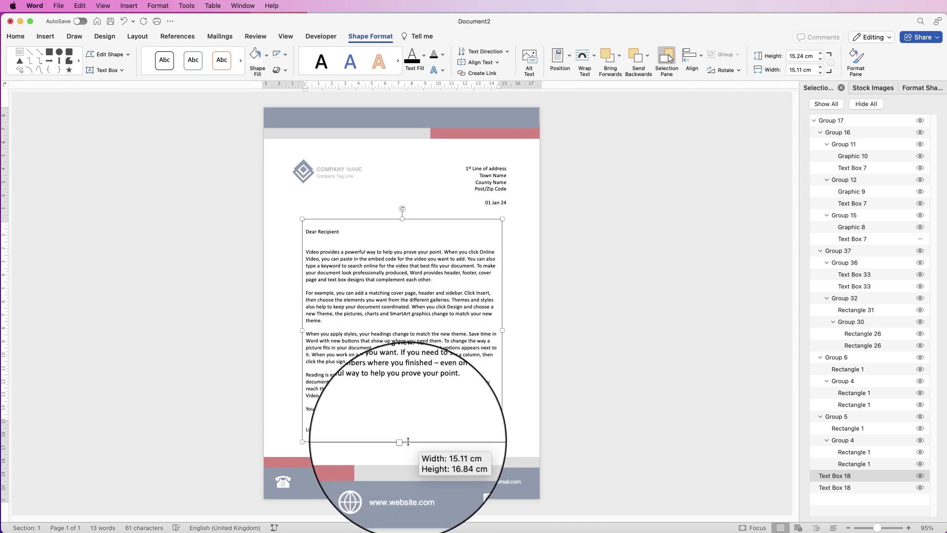
{"action": "mouse_move", "coordinate": [502, 330]}
{"action": "left_mouse_down"}
{"action": "mouse_move", "coordinate": [534, 326]}
{"action": "mouse_move", "coordinate": [521, 328]}
{"action": "left_mouse_up"}
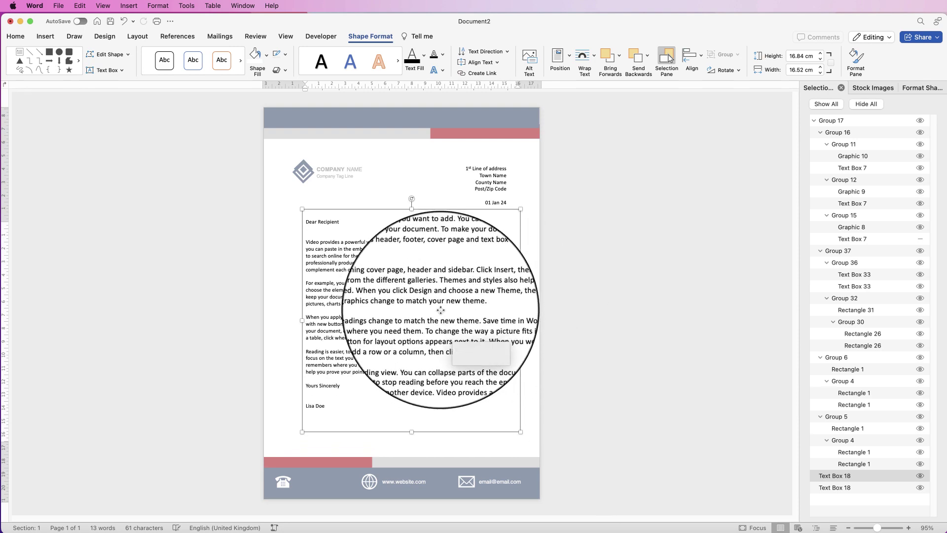
{"action": "left_click_drag", "start_coordinate": [440, 306], "coordinate": [429, 325]}
- Narrow the letter text box to about 15.56 cm and move it up to just below the date
{"action": "left_click", "coordinate": [267, 56]}
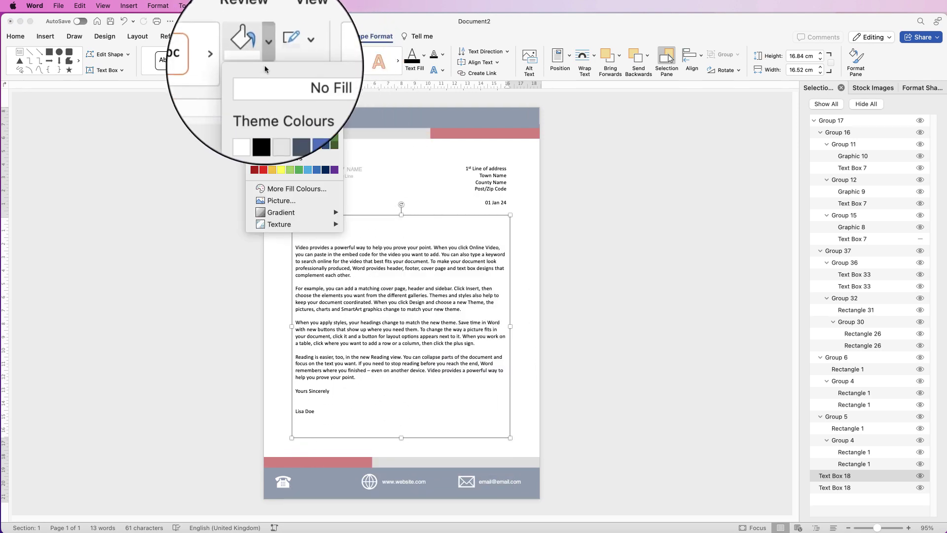
{"action": "left_click", "coordinate": [413, 332]}
{"action": "left_click_drag", "start_coordinate": [412, 332], "coordinate": [417, 310]}
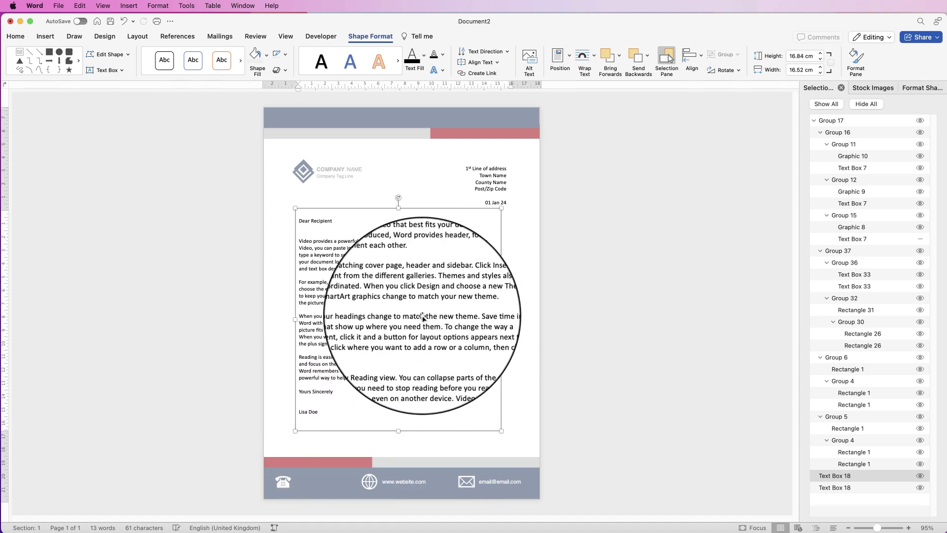
{"action": "left_click_drag", "start_coordinate": [423, 317], "coordinate": [434, 318]}
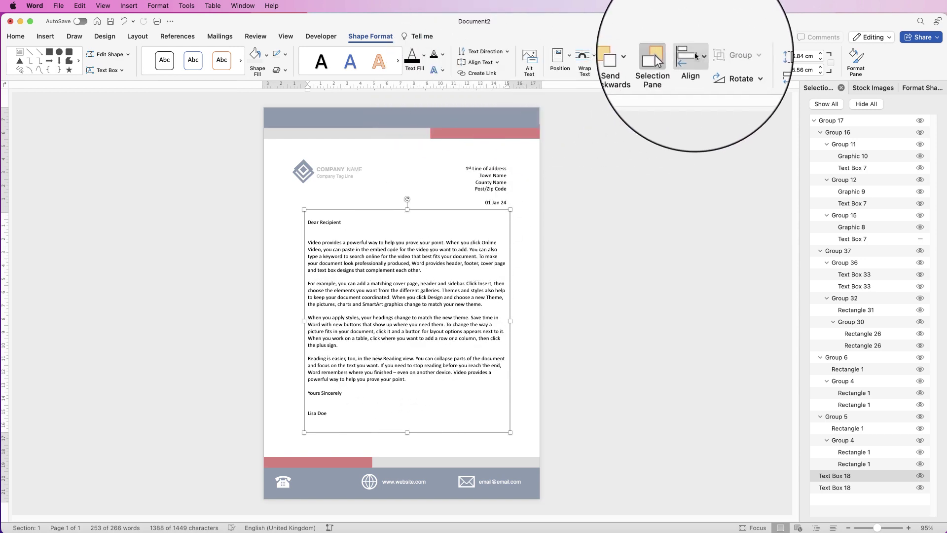
- Centre the letter text box horizontally and shift the address box to line up with the letter text's right edge
{"action": "left_click", "coordinate": [691, 57]}
{"action": "left_click", "coordinate": [686, 107]}
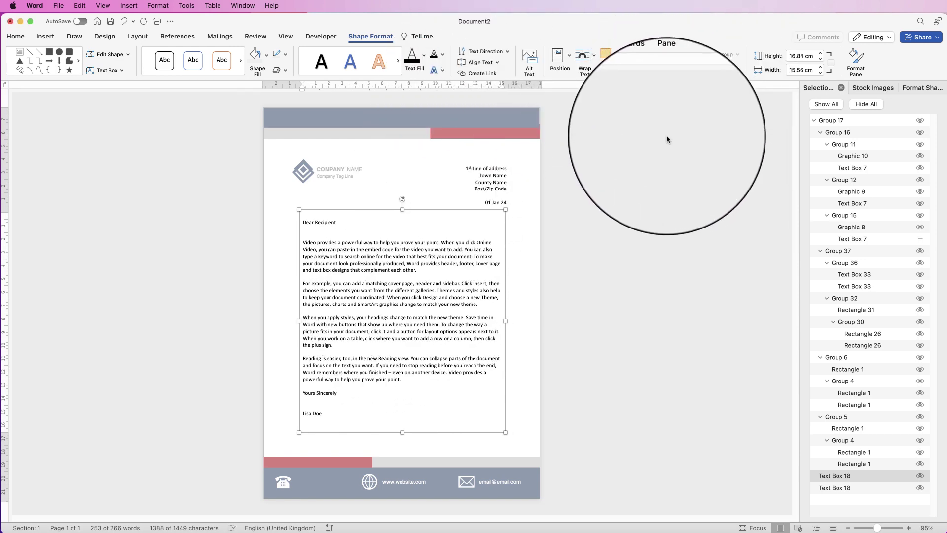
{"action": "left_click_drag", "start_coordinate": [486, 190], "coordinate": [486, 181]}
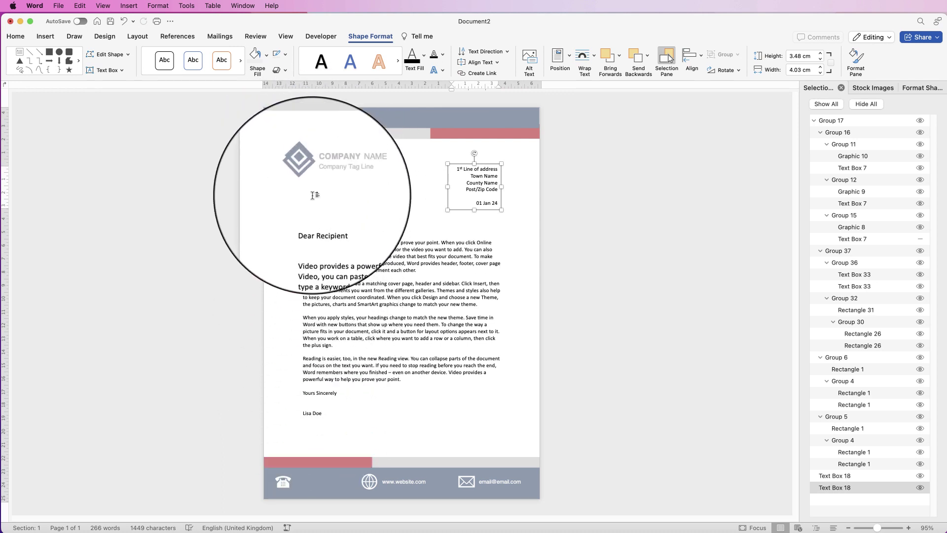
- Open the header for editing and ungroup the complete letterhead group
{"action": "left_click", "coordinate": [351, 125]}
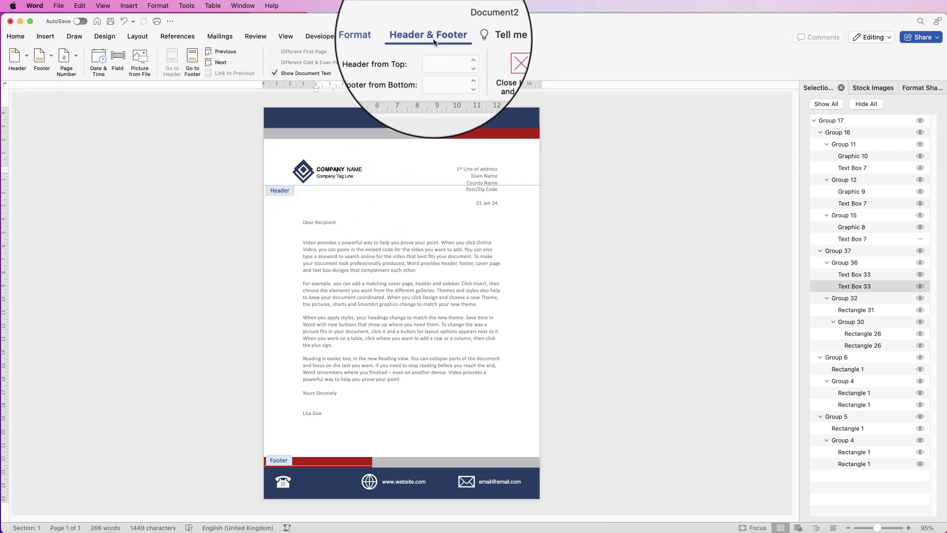
{"action": "left_click", "coordinate": [390, 37]}
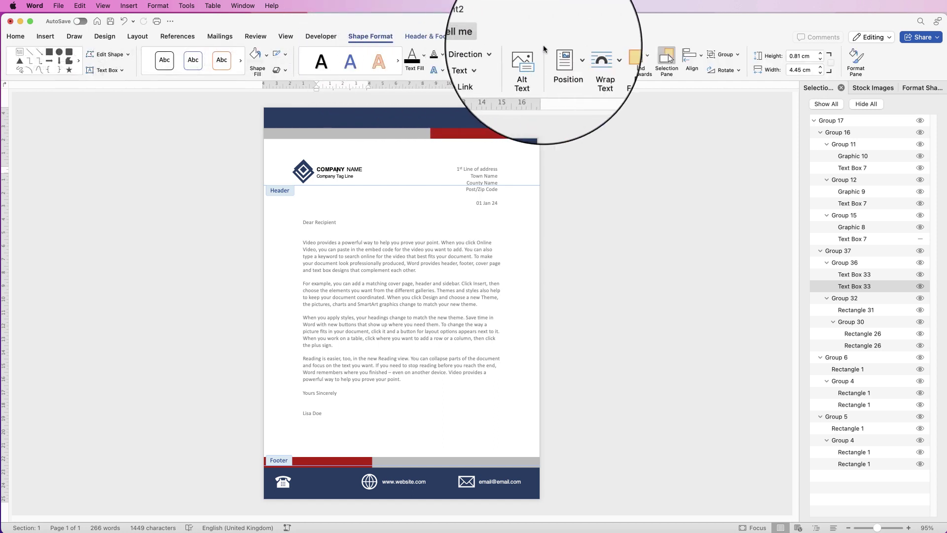
{"action": "left_click", "coordinate": [725, 54]}
{"action": "left_click", "coordinate": [729, 85]}
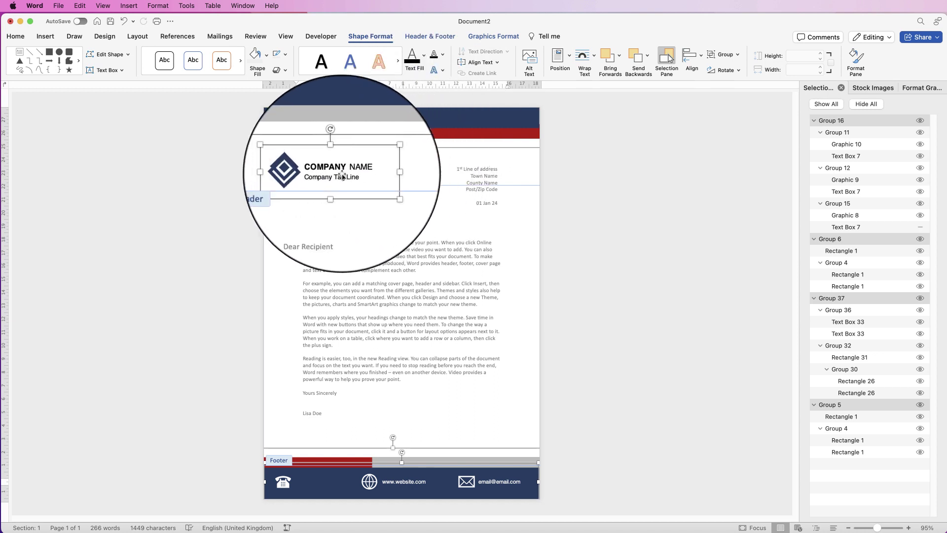
- Select only the logo group, move it to line up with the letter text's left edge, and return to the page body
{"action": "left_click", "coordinate": [402, 164]}
{"action": "left_click", "coordinate": [340, 174]}
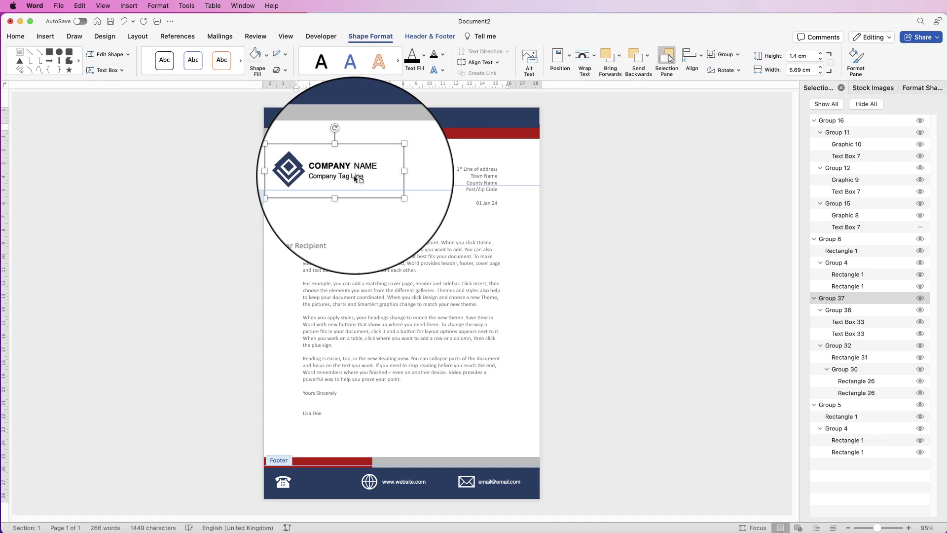
{"action": "double_click", "coordinate": [412, 302]}
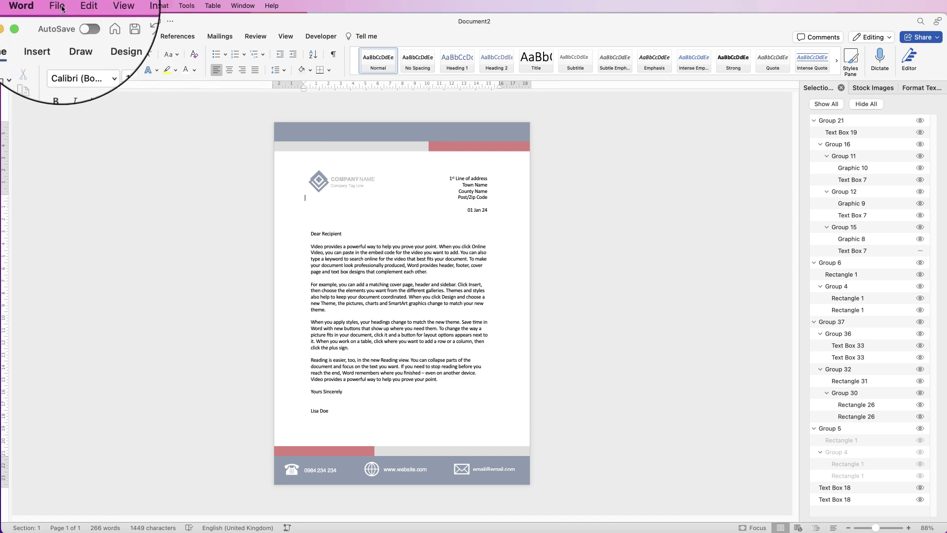
- Save a copy of the letterhead to the Desktop in PDF format as Doc2.pdf
{"action": "left_click", "coordinate": [60, 8]}
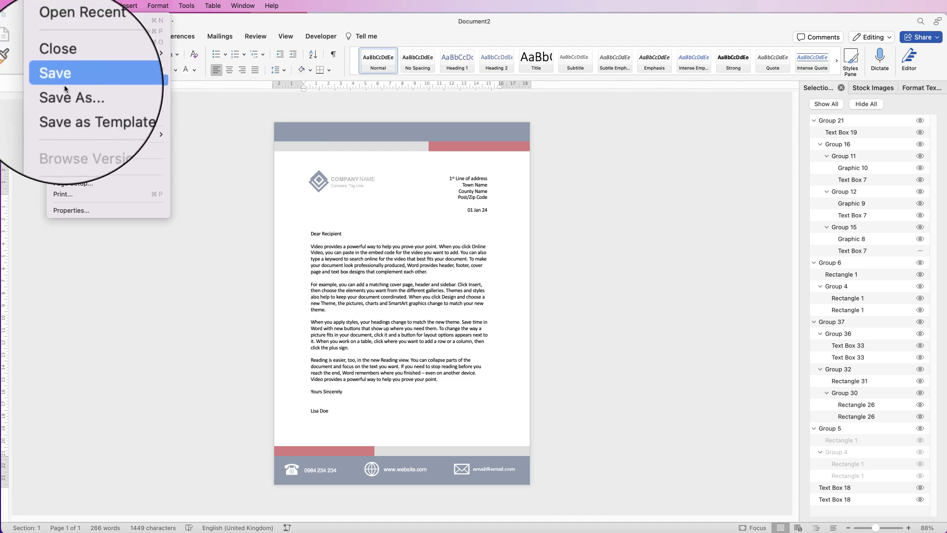
{"action": "left_click", "coordinate": [65, 95]}
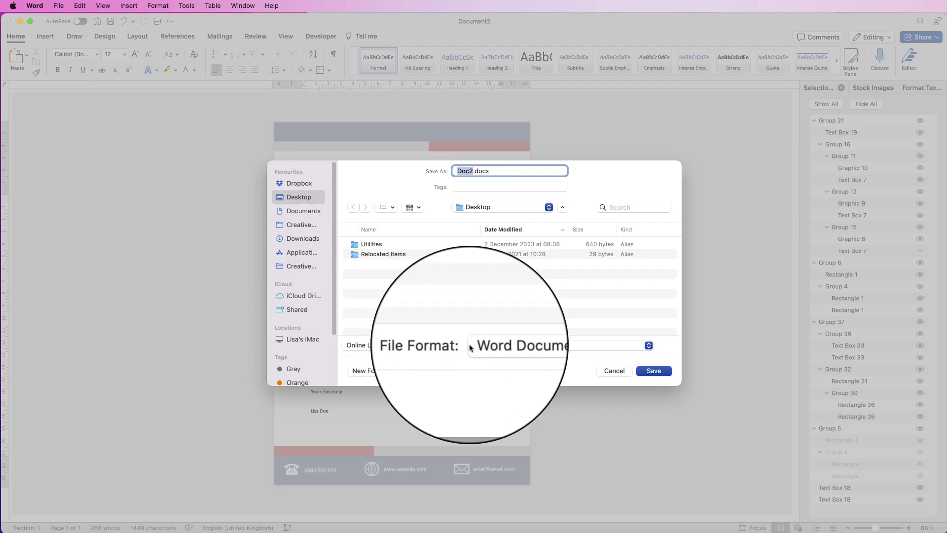
{"action": "left_click", "coordinate": [510, 347]}
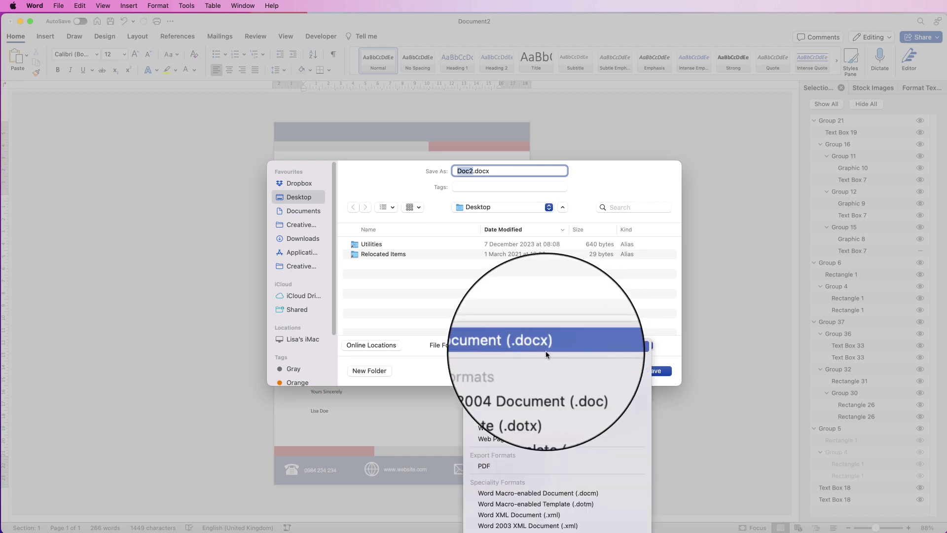
{"action": "left_click", "coordinate": [486, 466]}
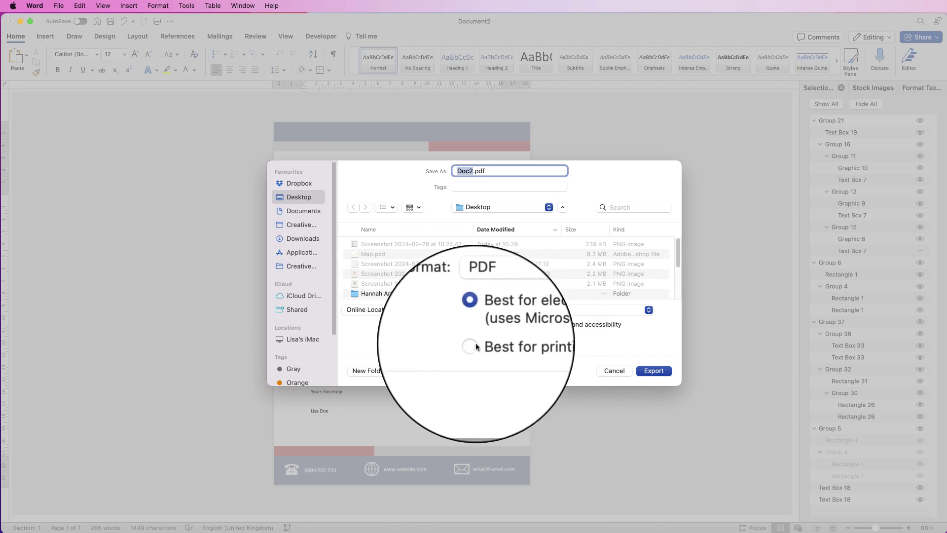
{"action": "left_click", "coordinate": [654, 371]}
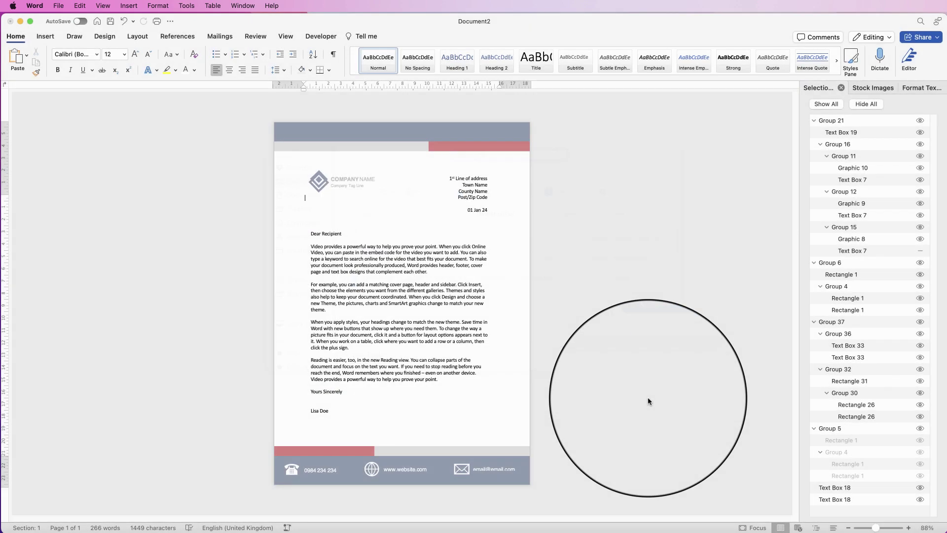